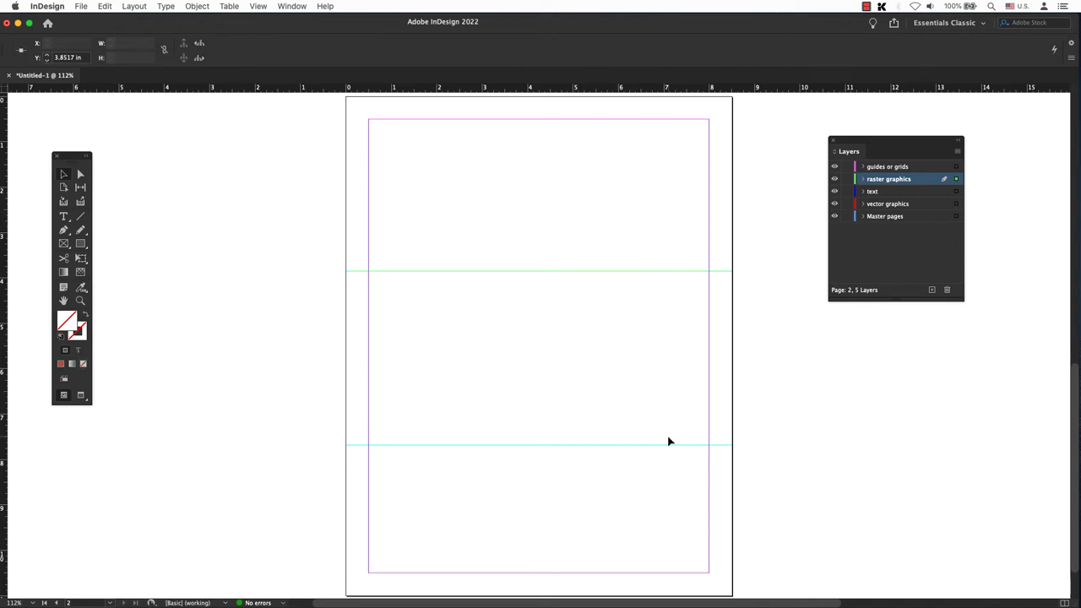
- Move the guides onto 'guides or grids', target raster graphics, and draw a two-by-three frame grid
{"action": "left_click_drag", "start_coordinate": [956, 179], "coordinate": [956, 167]}
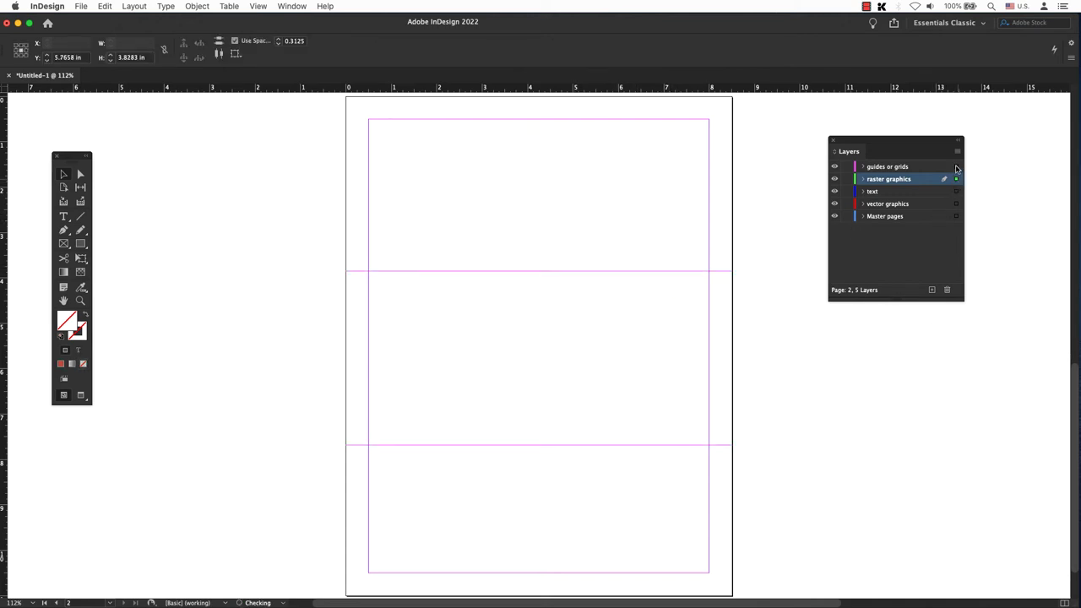
{"action": "left_click", "coordinate": [902, 183]}
{"action": "key", "text": "f"}
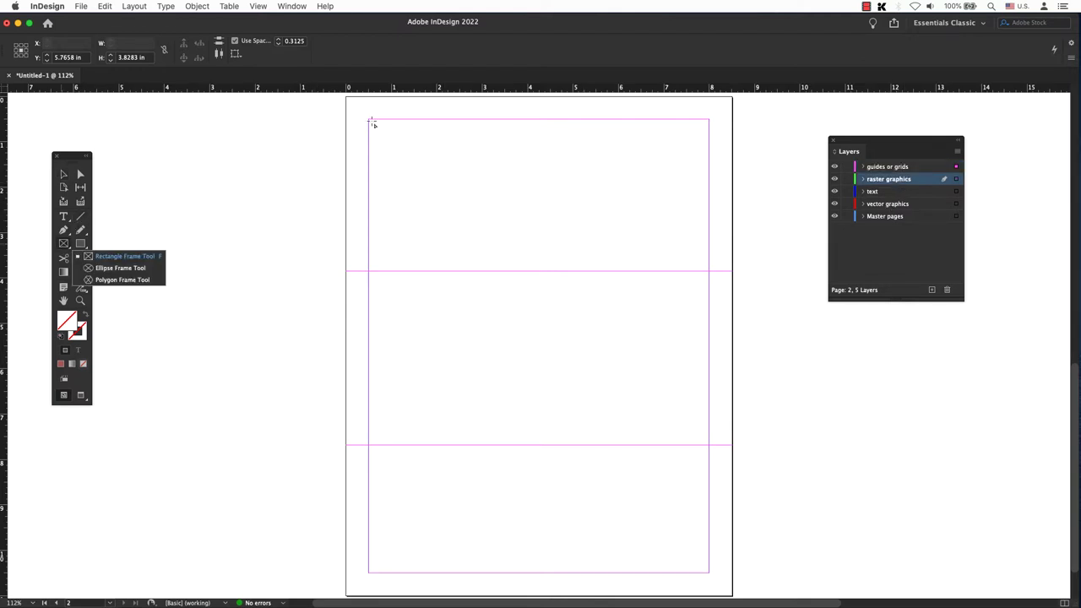
{"action": "left_click_drag", "start_coordinate": [349, 100], "coordinate": [733, 449]}
{"action": "key", "text": "Up"}
{"action": "key", "text": "Right"}
{"action": "key", "text": "Right"}
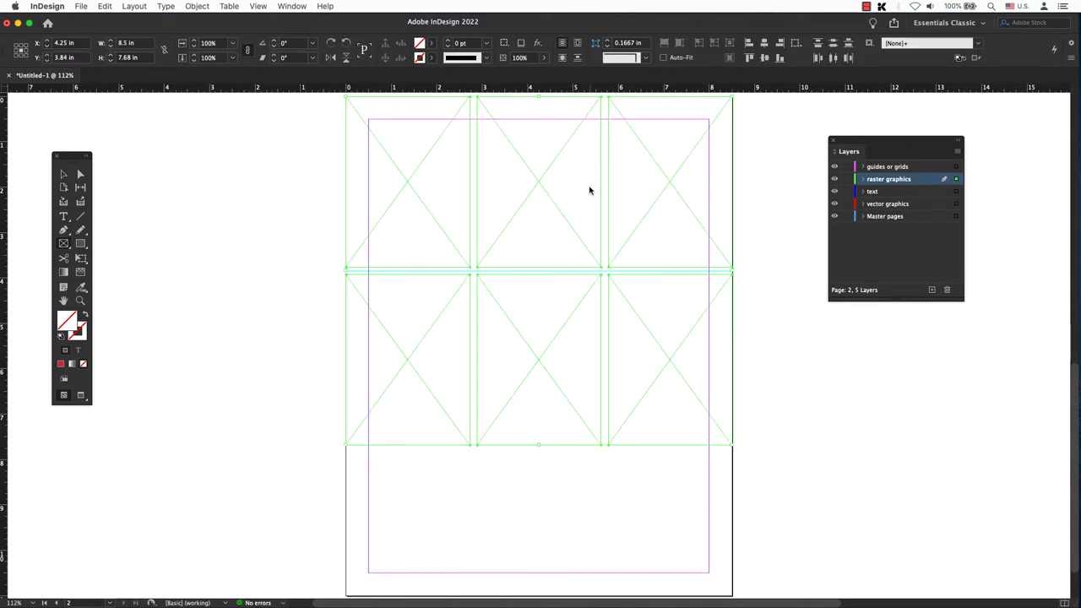
- Load the six cake JPEGs from Downloads and place five of them into the grid frames
{"action": "key", "text": "super+d"}
{"action": "left_click", "coordinate": [441, 174]}
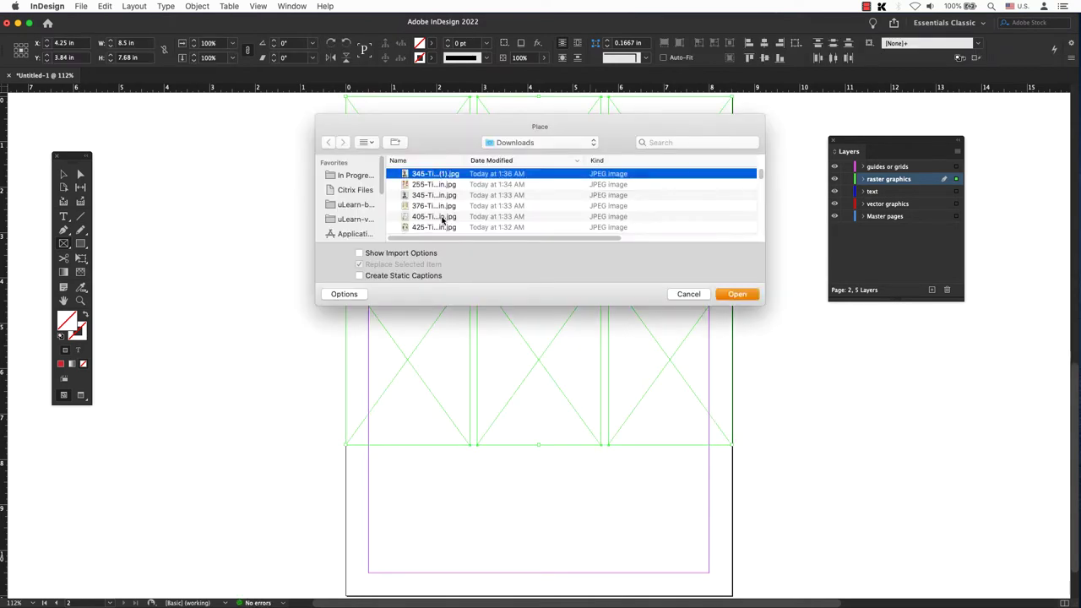
{"action": "left_click", "coordinate": [443, 227], "text": "shift"}
{"action": "left_click", "coordinate": [740, 295]}
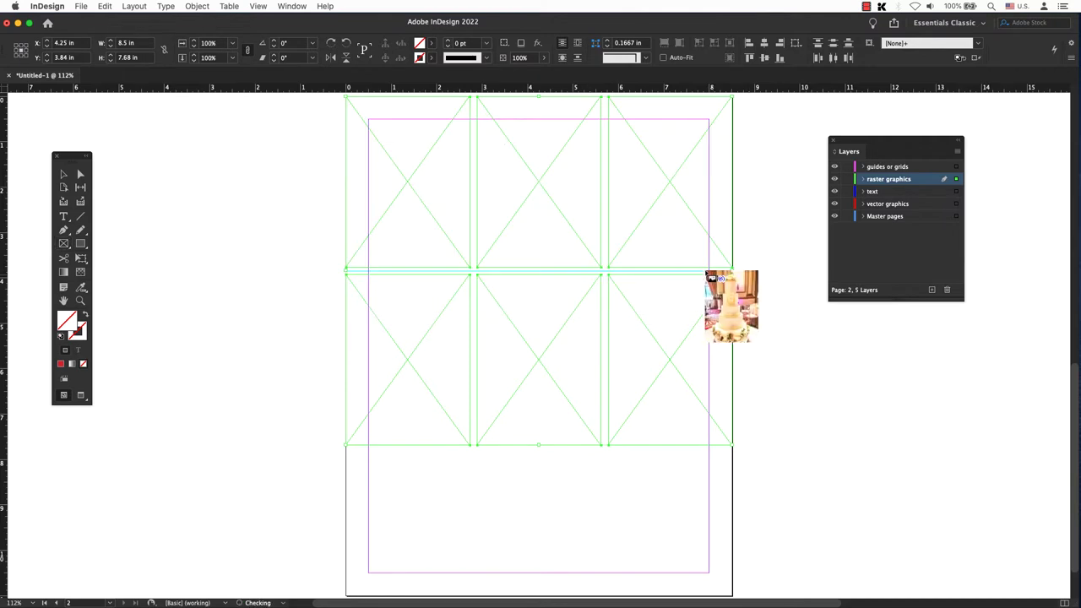
{"action": "left_click", "coordinate": [427, 171]}
{"action": "left_click", "coordinate": [549, 184]}
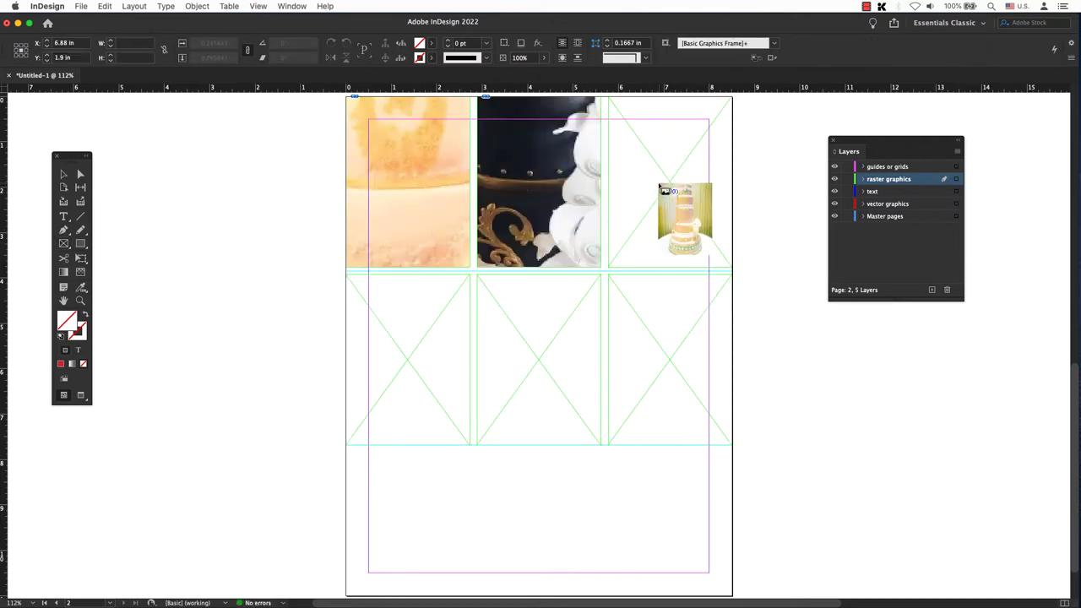
{"action": "left_click", "coordinate": [660, 186]}
{"action": "left_click", "coordinate": [409, 328]}
{"action": "left_click", "coordinate": [534, 337]}
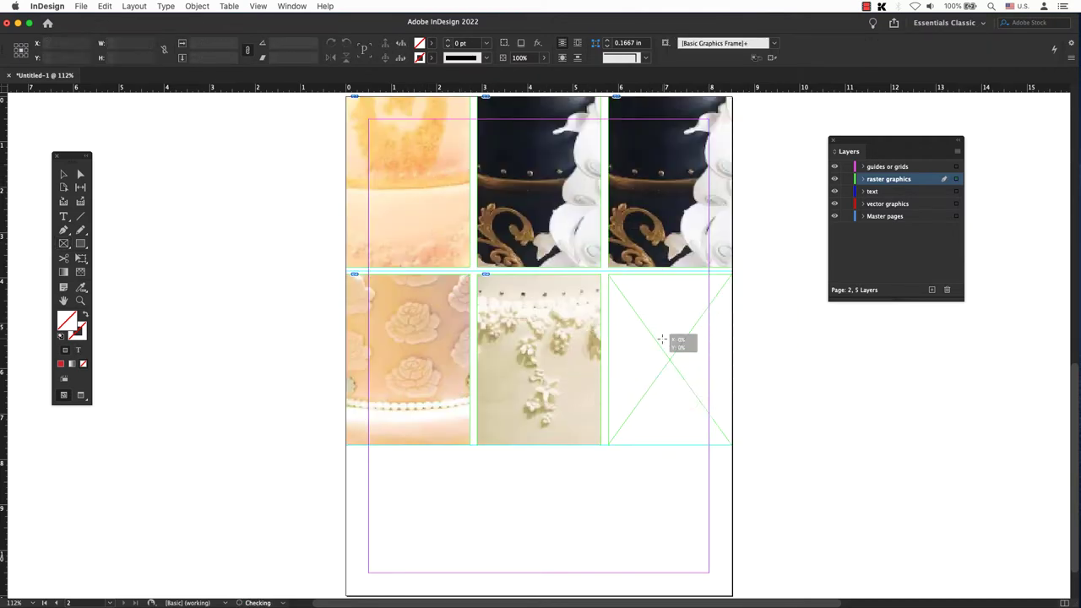
- Place the last photo in the bottom-right frame, then target the Master pages, text and guides or grids layers
{"action": "left_click", "coordinate": [663, 340]}
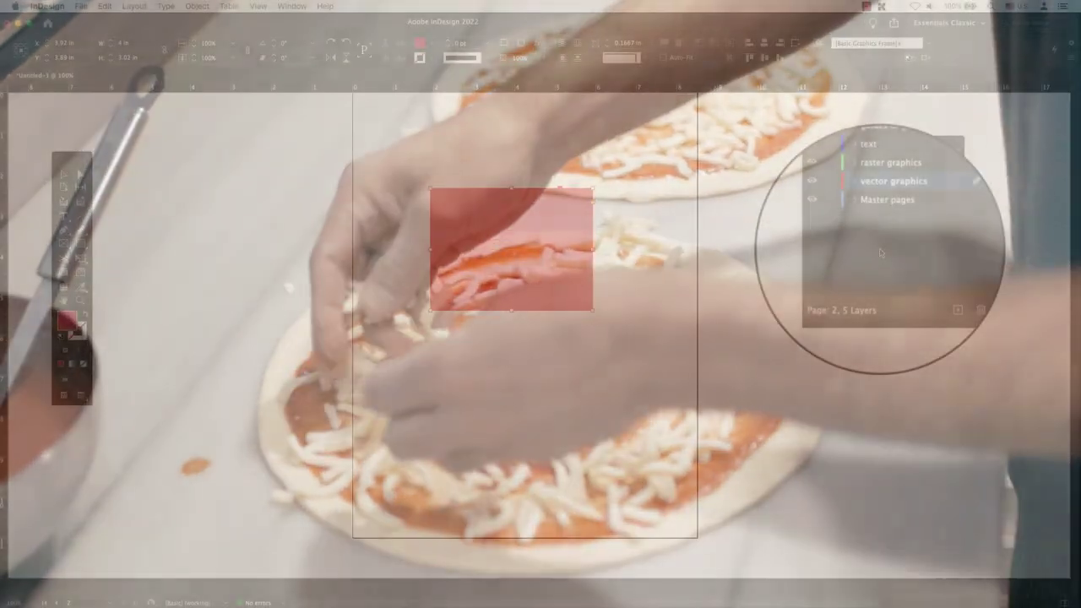
{"action": "left_click", "coordinate": [892, 221]}
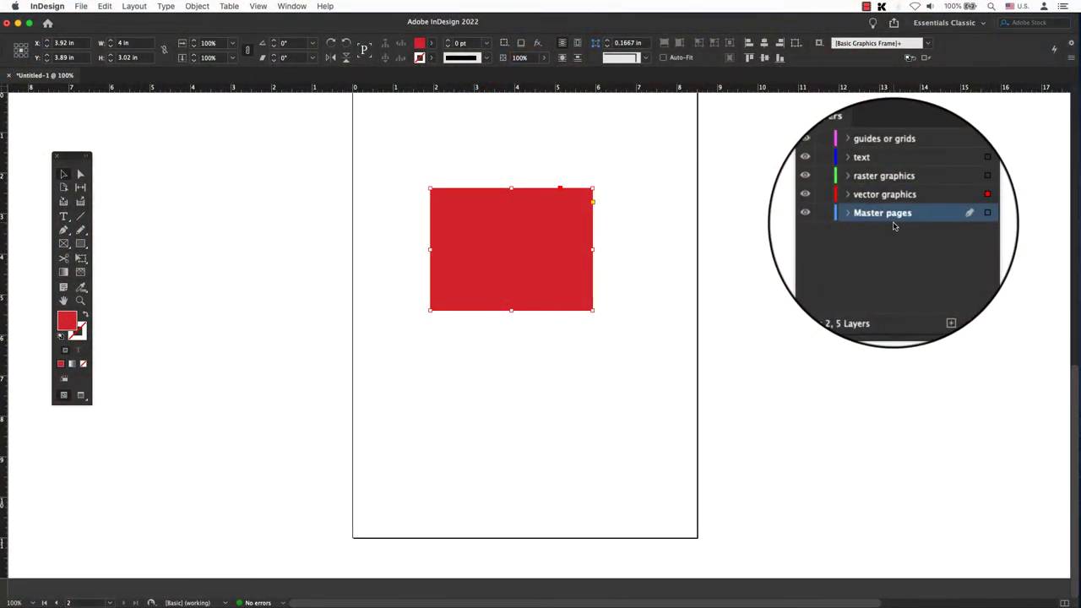
{"action": "left_click", "coordinate": [921, 173]}
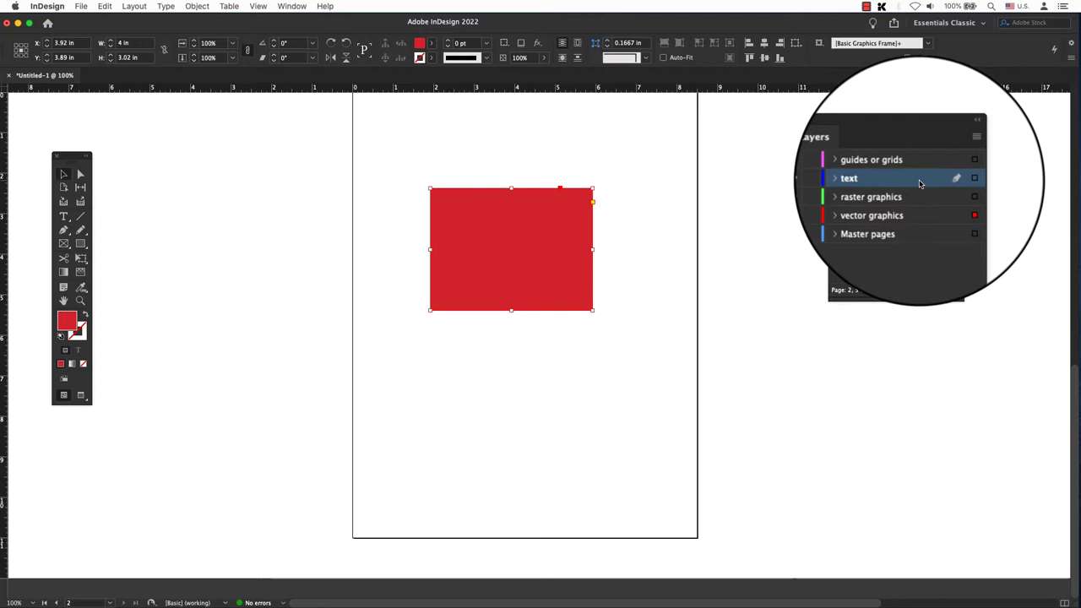
{"action": "left_click", "coordinate": [922, 162]}
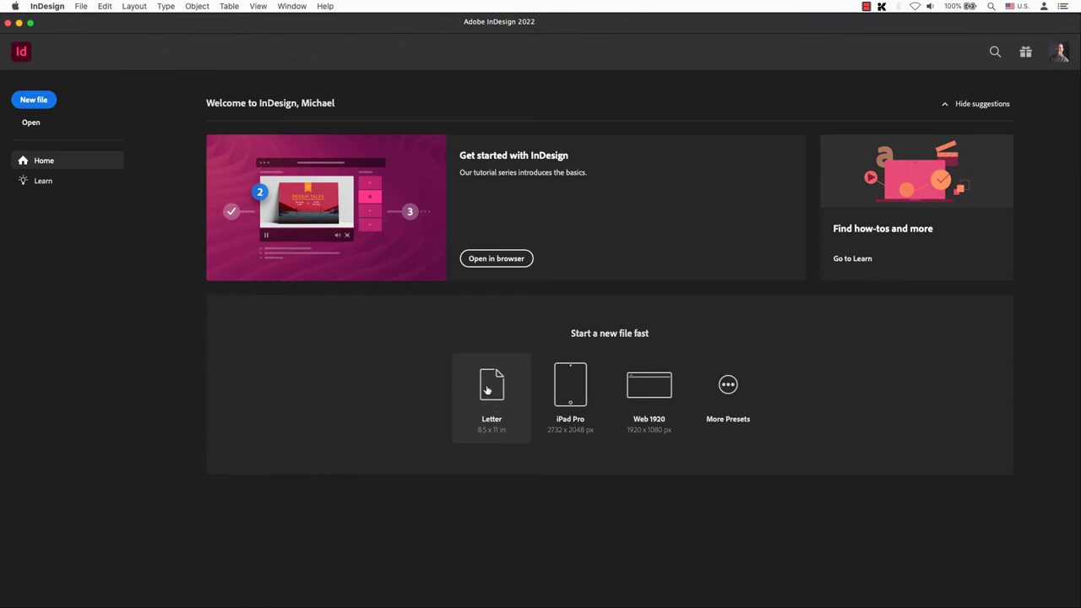
- Start a new document and review the 8.5 × 11 in preset with 0.5 in margins
{"action": "left_click", "coordinate": [83, 6]}
{"action": "mouse_move", "coordinate": [89, 19]}
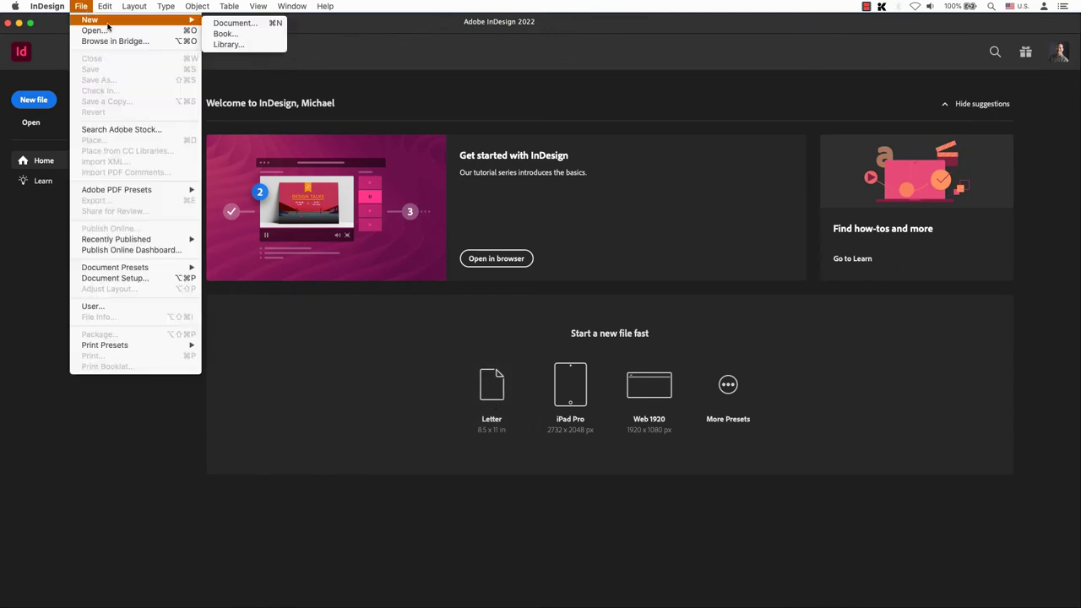
{"action": "left_click", "coordinate": [245, 25]}
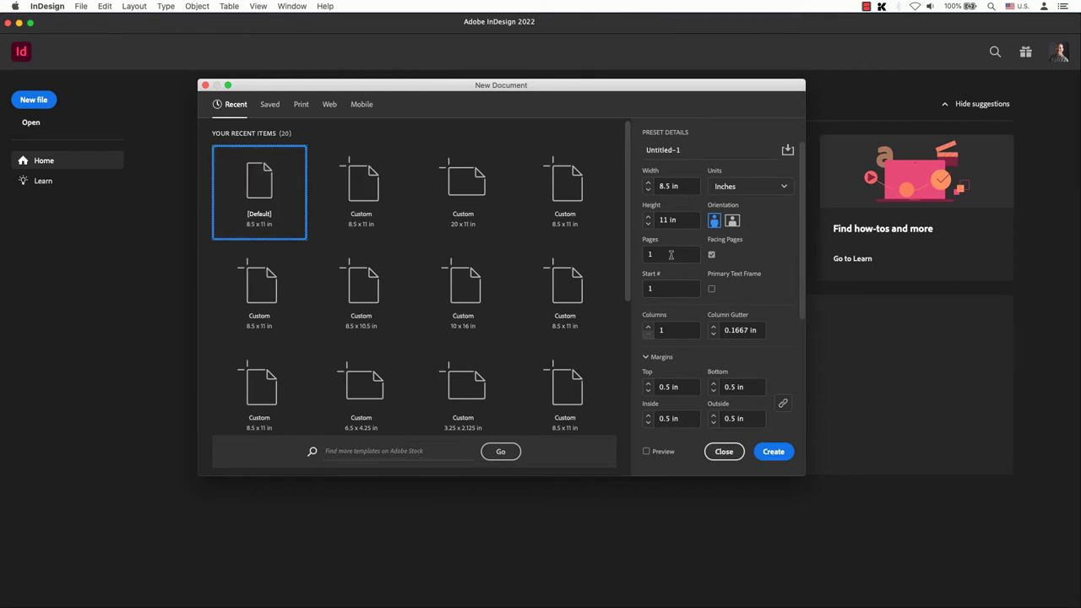
{"action": "left_click_drag", "start_coordinate": [804, 276], "coordinate": [795, 405]}
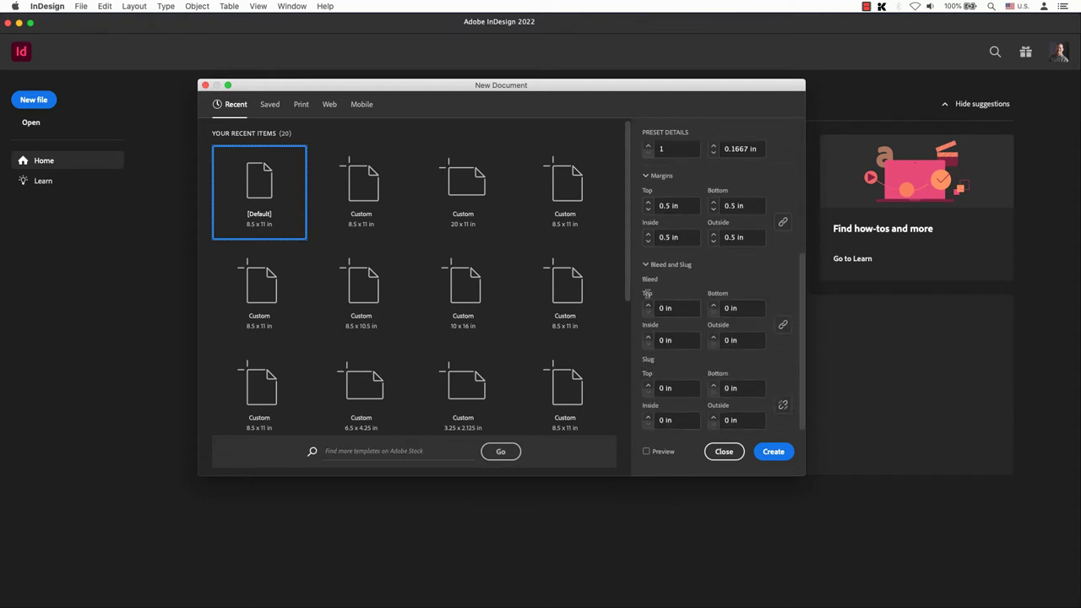
- Create the 8.5 × 11 in document and briefly toggle its layers list
{"action": "left_click", "coordinate": [773, 453]}
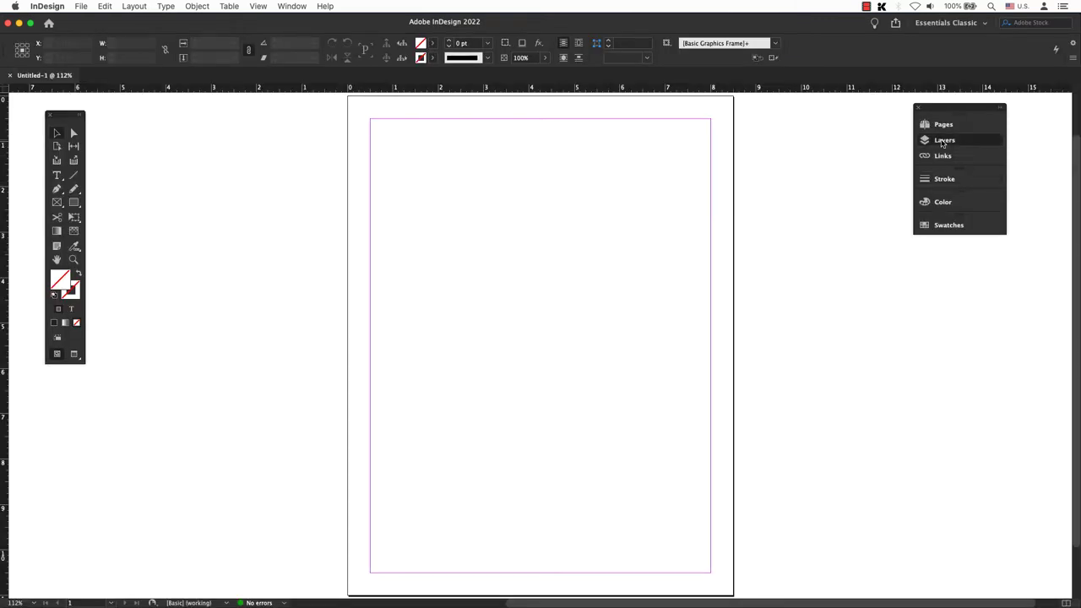
{"action": "left_click", "coordinate": [924, 142]}
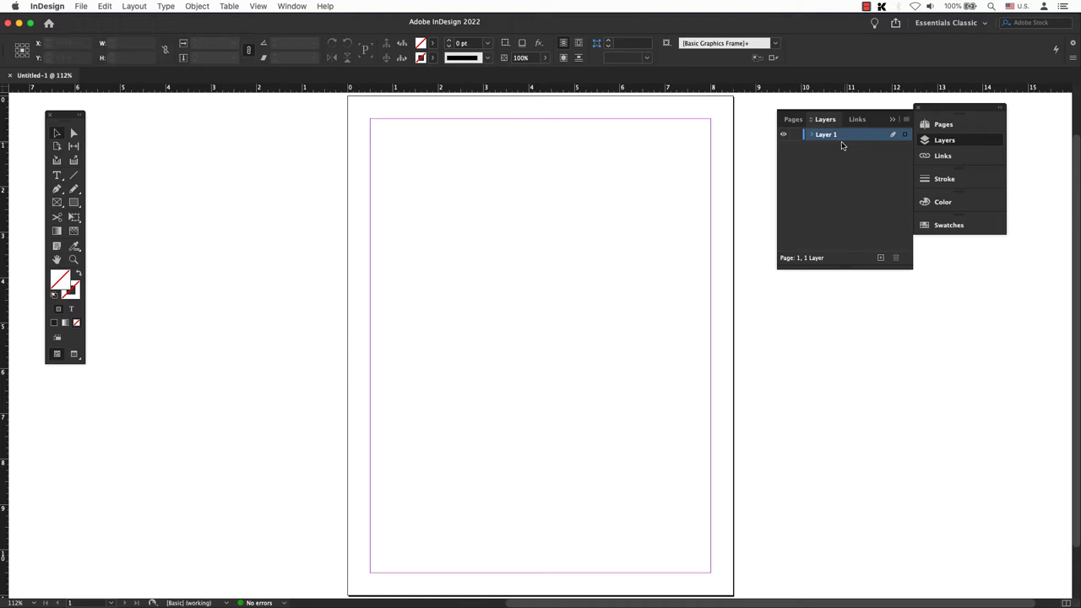
{"action": "left_click", "coordinate": [943, 141]}
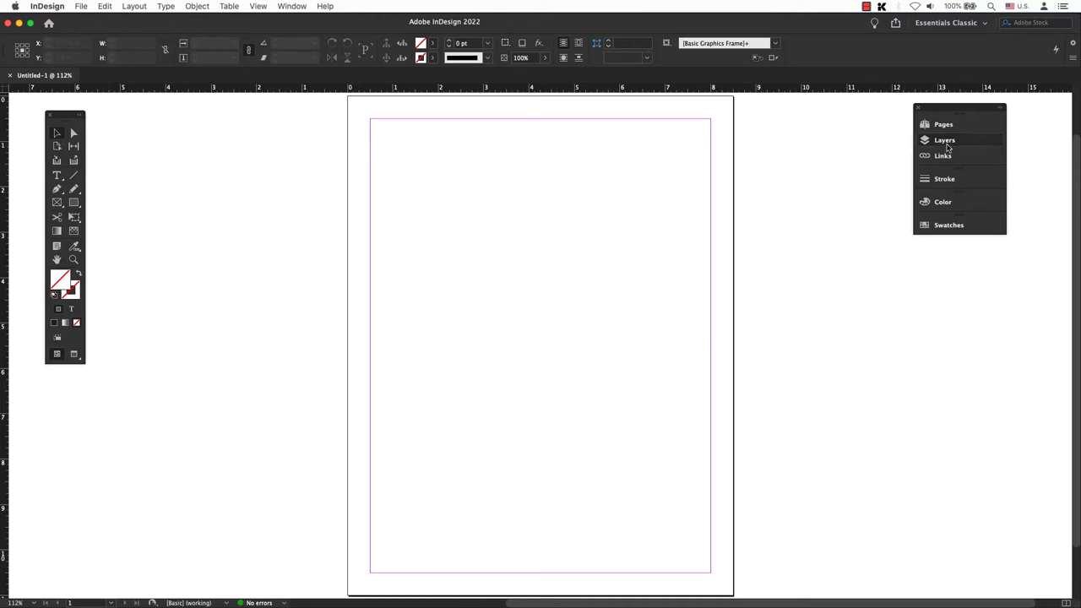
- Show the Layers panel from Window, float it on its own, and collapse the remaining group
{"action": "left_click", "coordinate": [287, 7]}
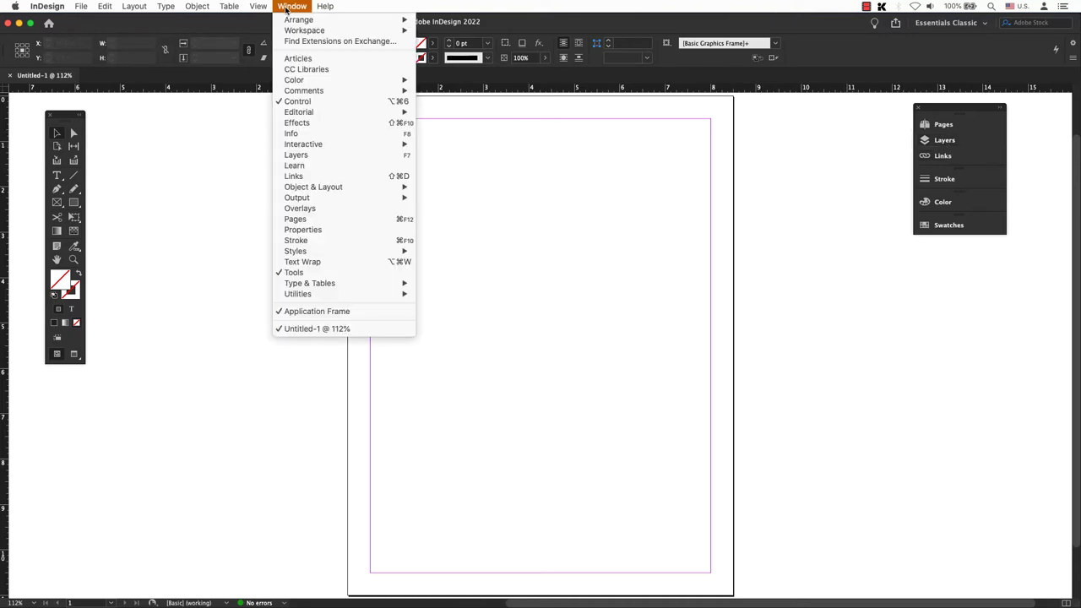
{"action": "left_click", "coordinate": [333, 156]}
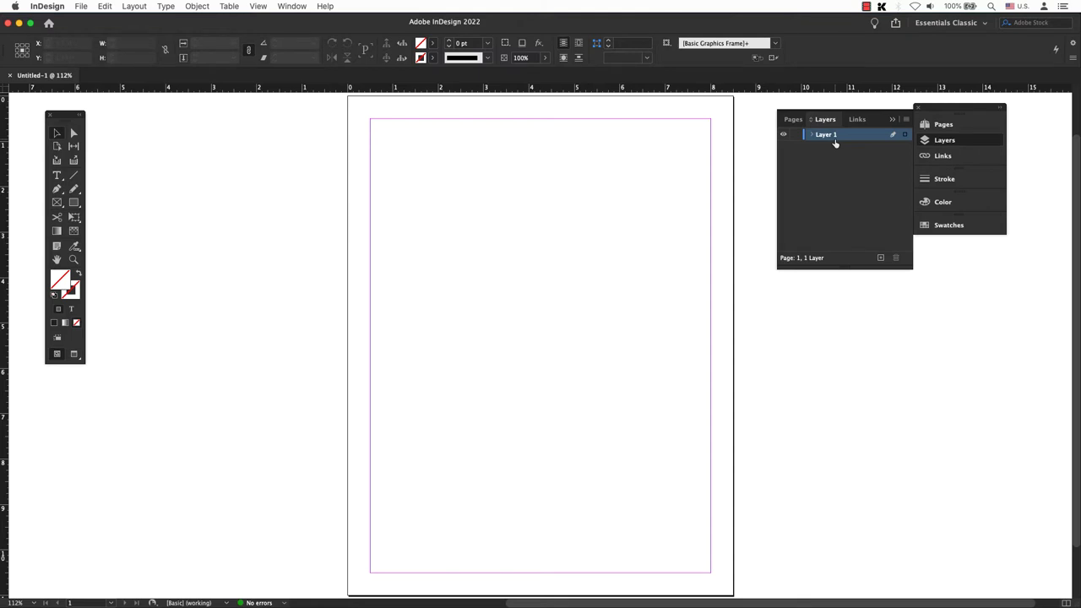
{"action": "mouse_move", "coordinate": [825, 119]}
{"action": "left_mouse_down"}
{"action": "mouse_move", "coordinate": [735, 142]}
{"action": "mouse_move", "coordinate": [635, 140]}
{"action": "mouse_move", "coordinate": [844, 133]}
{"action": "mouse_move", "coordinate": [833, 128]}
{"action": "left_mouse_up"}
{"action": "left_click", "coordinate": [891, 121]}
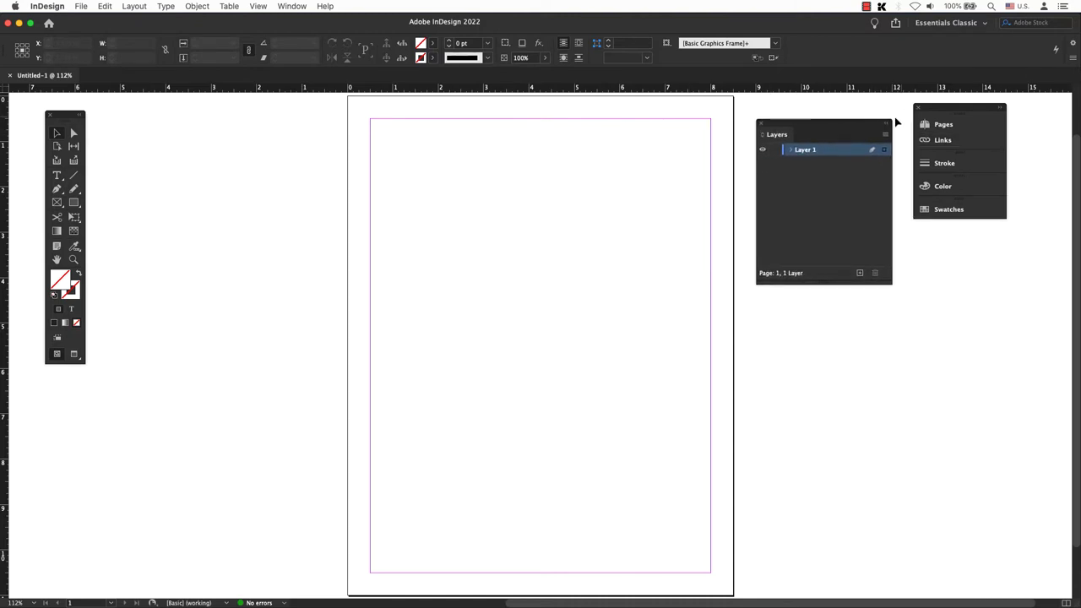
- Draw a rectangle near the page's top-left and fill it red (C=15 M=100 Y=100 K=0)
{"action": "left_click", "coordinate": [917, 108]}
{"action": "left_click", "coordinate": [73, 203]}
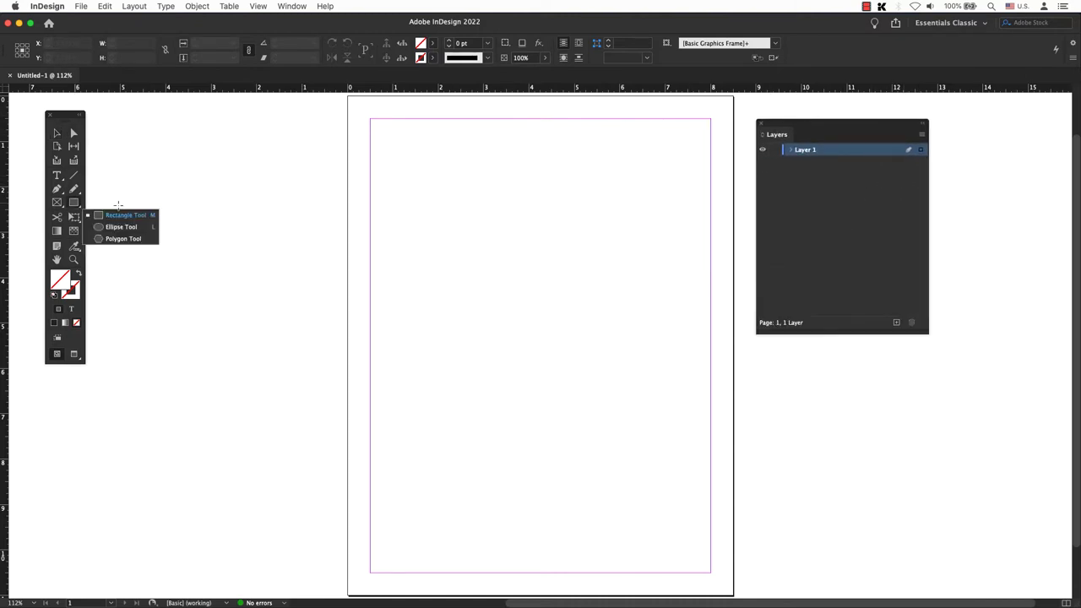
{"action": "left_click", "coordinate": [123, 214]}
{"action": "left_click_drag", "start_coordinate": [405, 151], "coordinate": [549, 263]}
{"action": "left_click", "coordinate": [432, 43]}
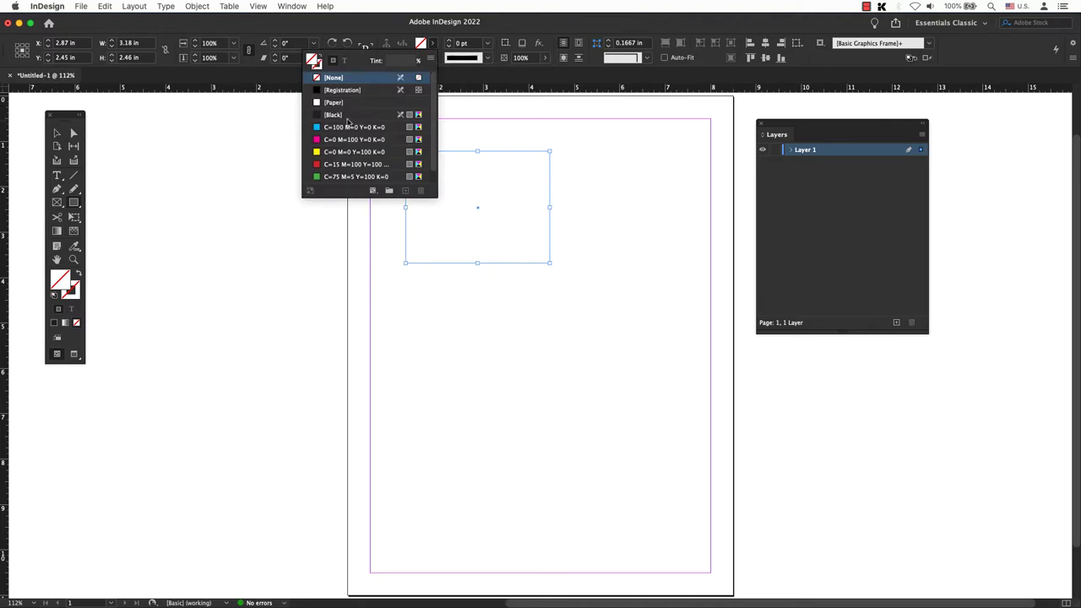
{"action": "left_click", "coordinate": [347, 163]}
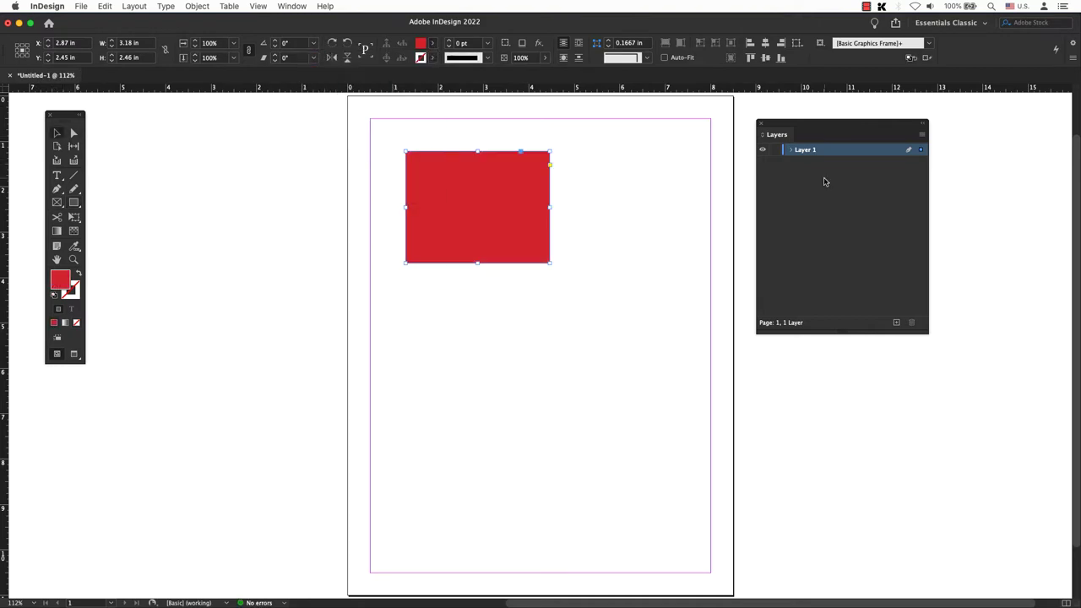
- Hide and show Layer 1 twice to toggle the rectangle's visibility
{"action": "left_click", "coordinate": [763, 151]}
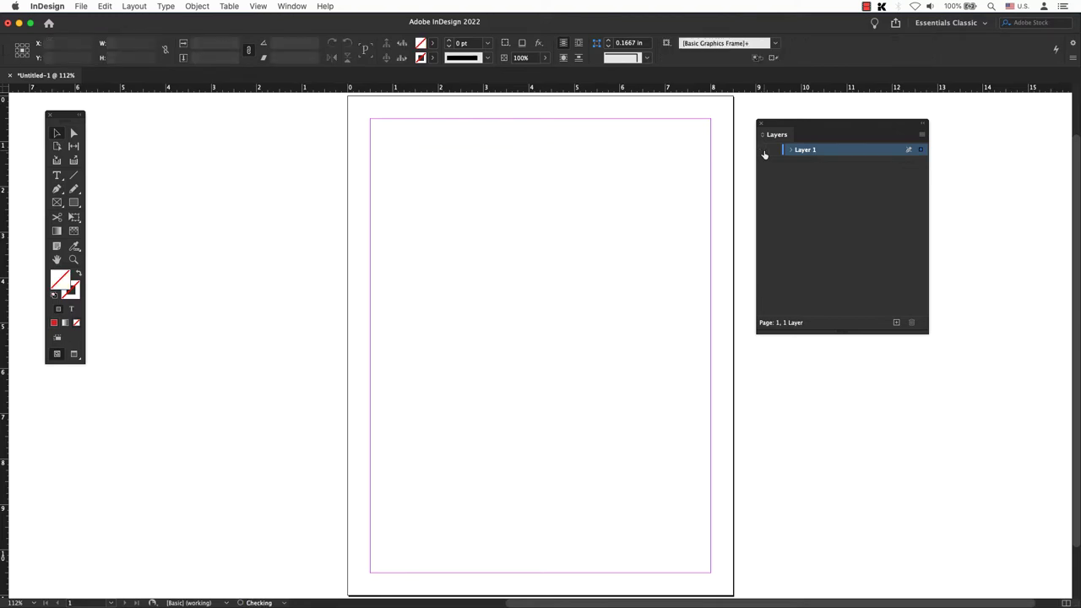
{"action": "left_click", "coordinate": [763, 150]}
{"action": "left_click", "coordinate": [764, 151]}
{"action": "left_click", "coordinate": [764, 151]}
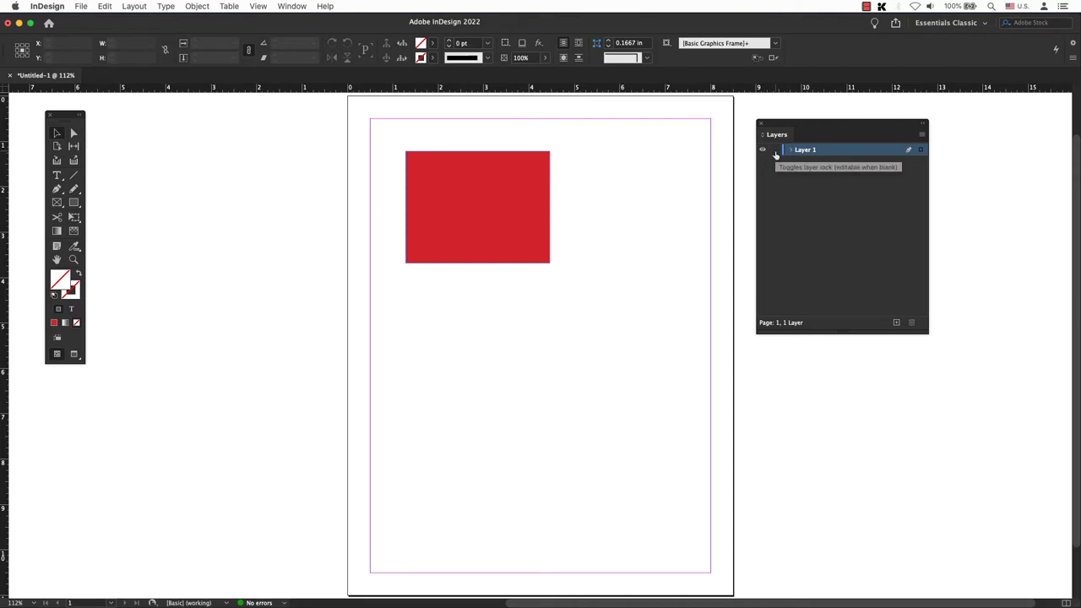
- Lock and unlock Layer 1, then move the red rectangle right and down
{"action": "left_click", "coordinate": [776, 151]}
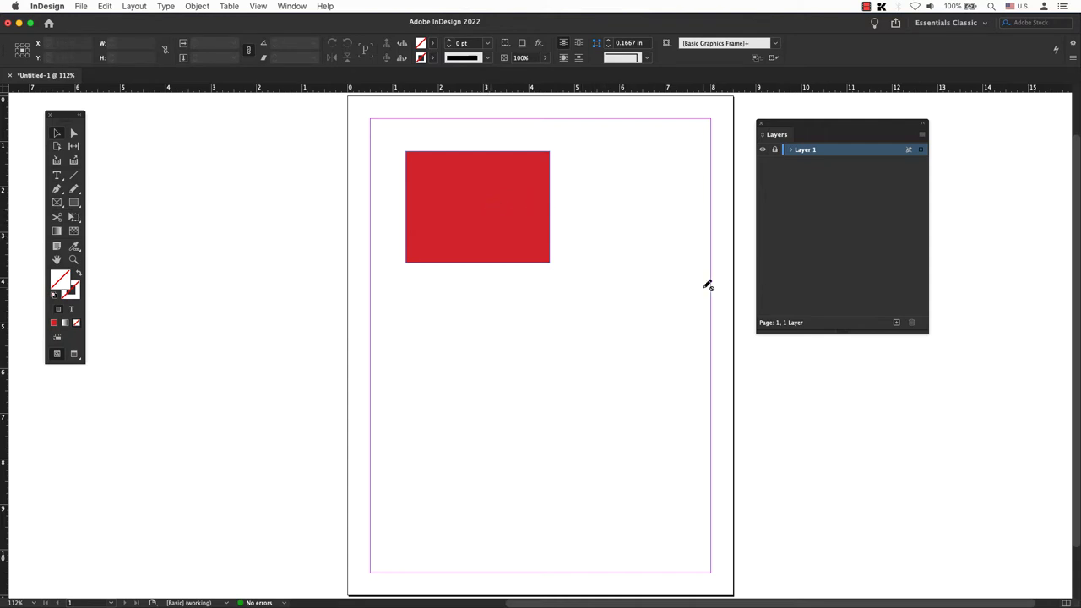
{"action": "left_click", "coordinate": [775, 151]}
{"action": "left_click_drag", "start_coordinate": [539, 196], "coordinate": [609, 217]}
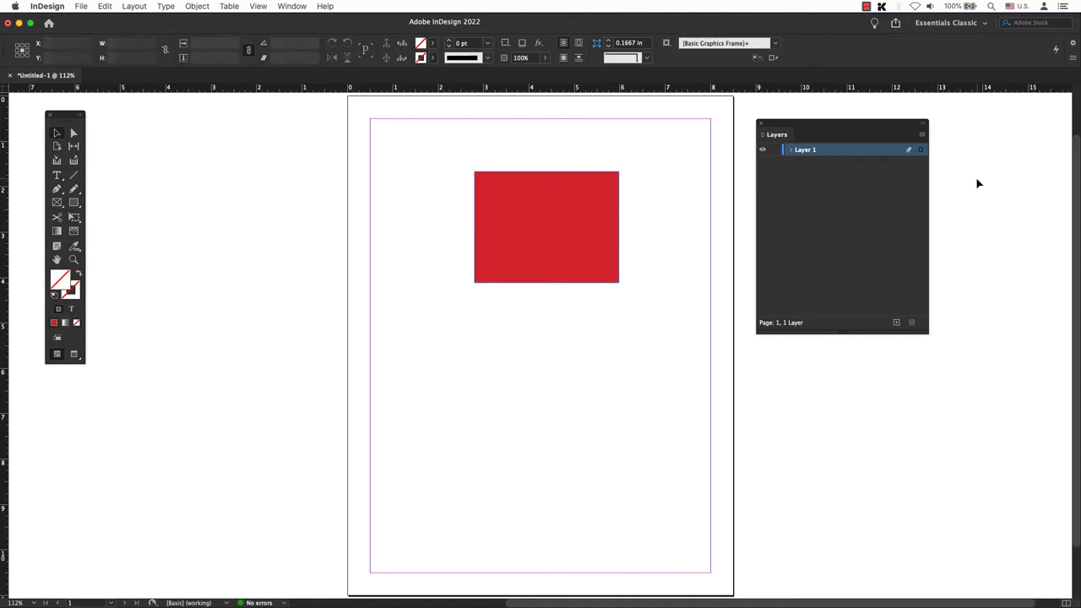
- Expand Layer 1 to list its <rectangle>, then reselect all of Layer 1's items
{"action": "left_click", "coordinate": [57, 133]}
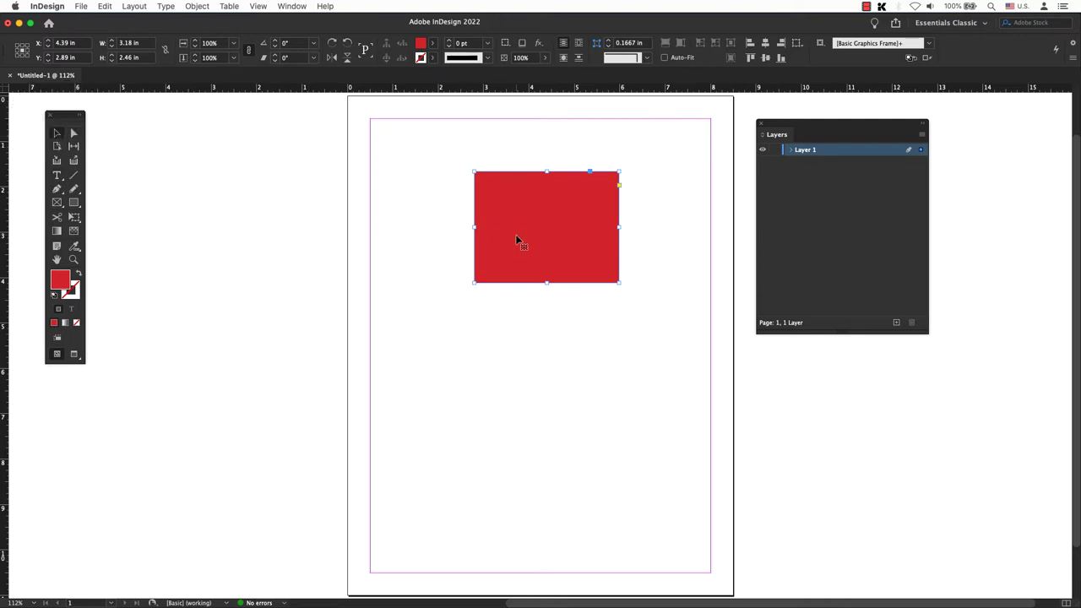
{"action": "left_click", "coordinate": [791, 150]}
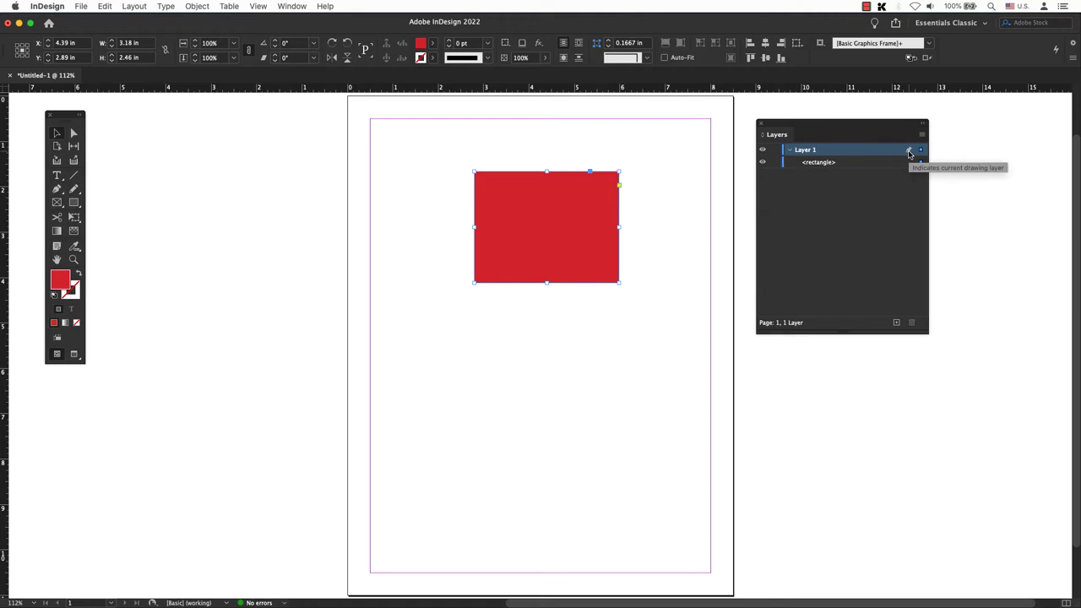
{"action": "key", "text": "super+shift+a"}
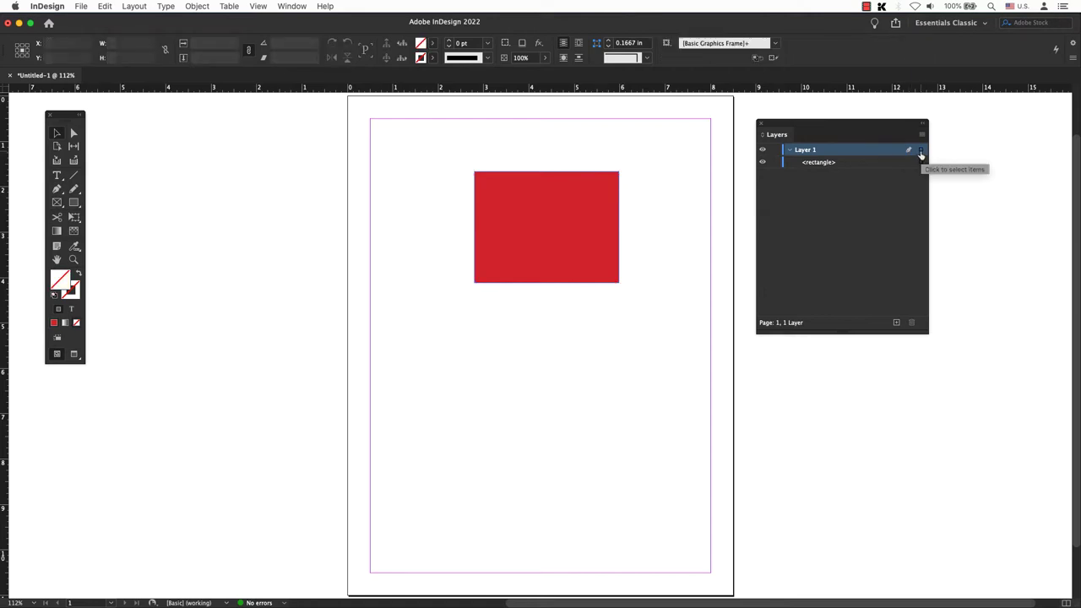
{"action": "left_click", "coordinate": [920, 151]}
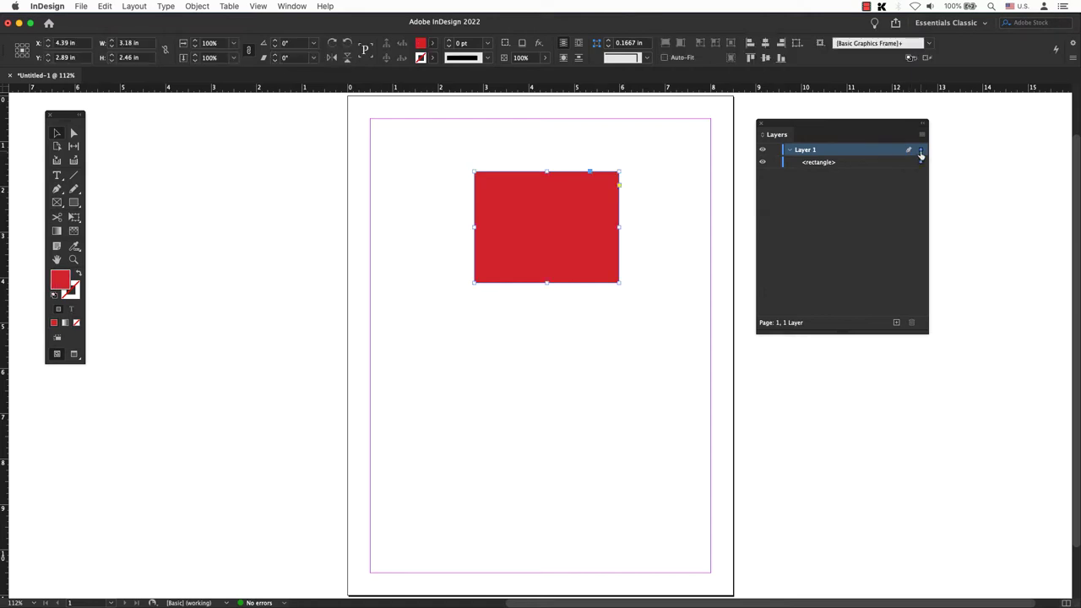
- Name Layer 1 'Master Pages' with Red layer colour, leaving it visible and unlocked
{"action": "double_click", "coordinate": [805, 151]}
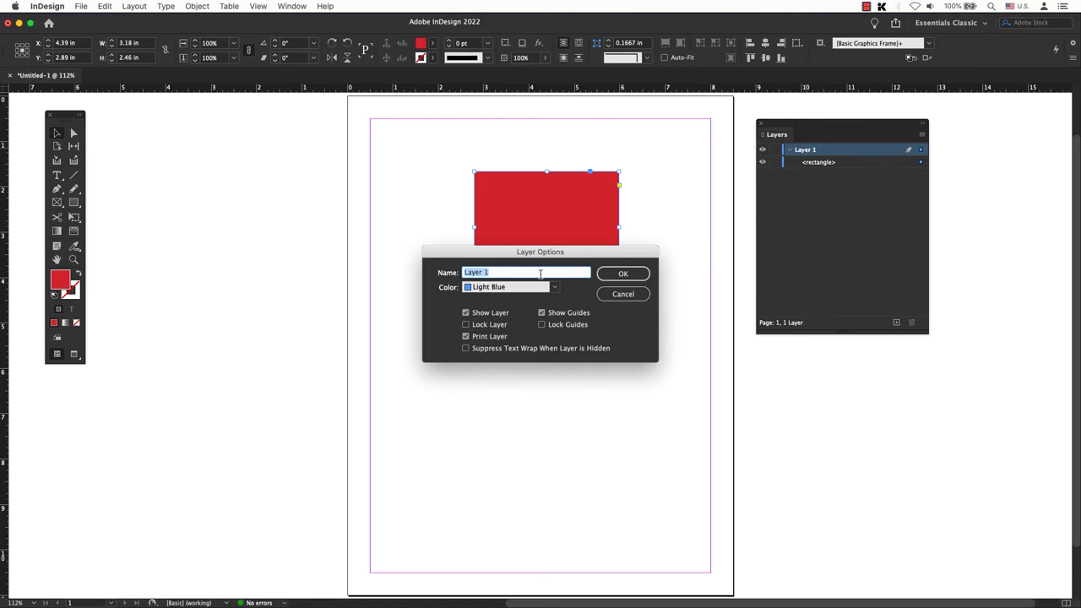
{"action": "type", "text": "Mast"}
{"action": "left_click", "coordinate": [557, 288]}
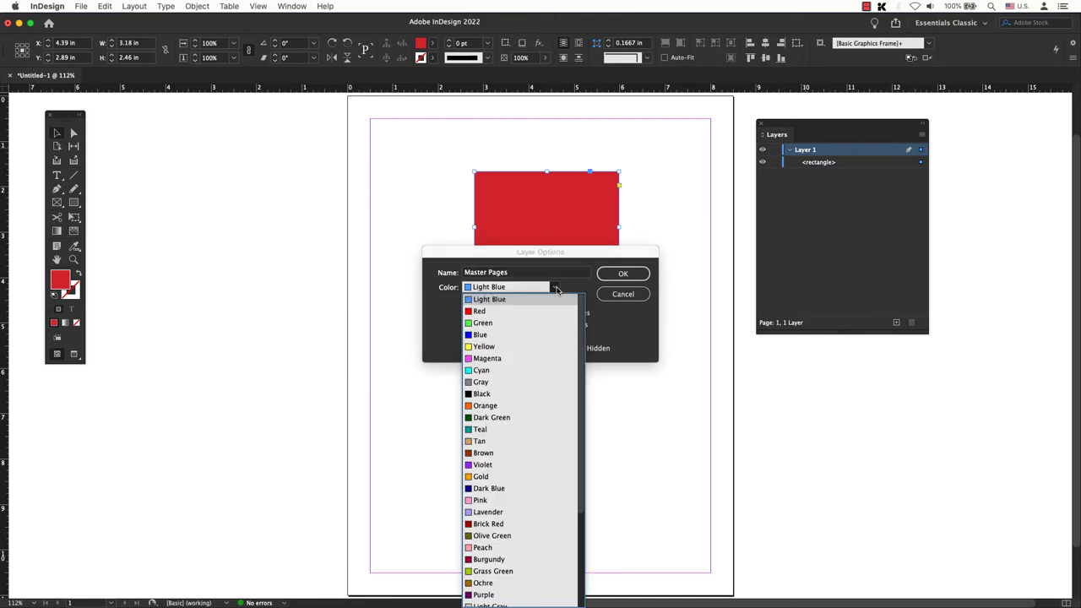
{"action": "left_click", "coordinate": [512, 312]}
{"action": "left_click", "coordinate": [467, 313]}
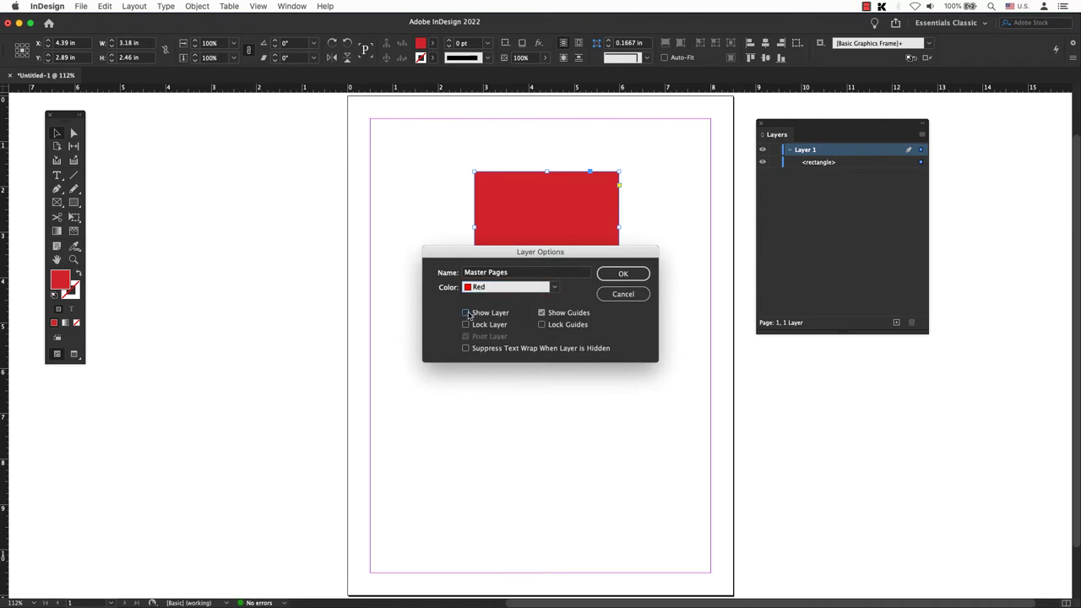
{"action": "left_click", "coordinate": [466, 313]}
{"action": "left_click", "coordinate": [466, 326]}
- Apply the Master Pages options, then add new layers via the button, panel menu and Layer 3's context menu
{"action": "left_click", "coordinate": [623, 273]}
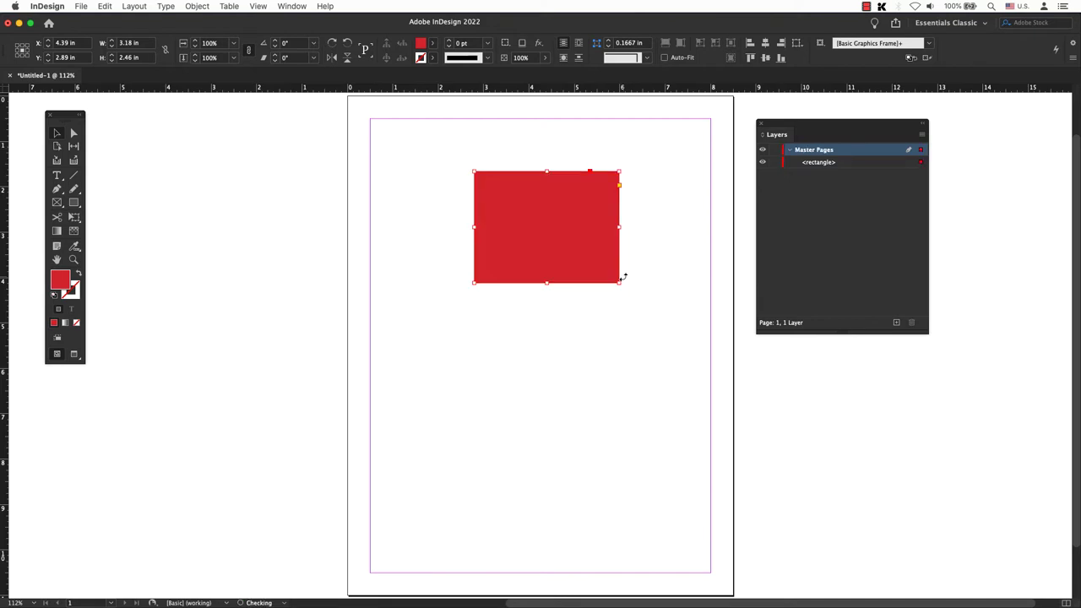
{"action": "left_click", "coordinate": [897, 324]}
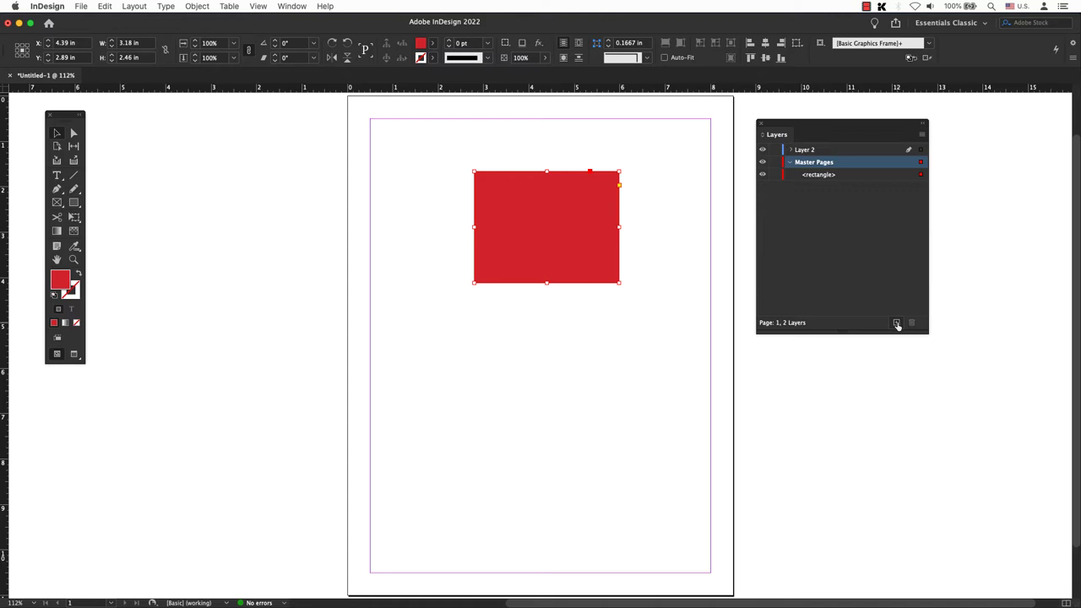
{"action": "left_click", "coordinate": [922, 135]}
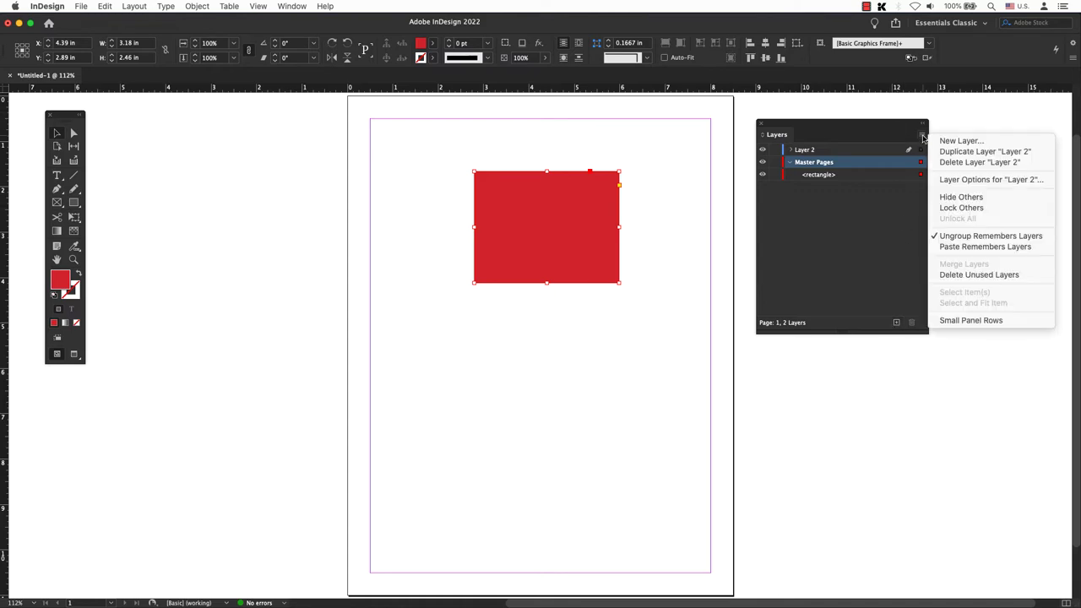
{"action": "left_click", "coordinate": [959, 142]}
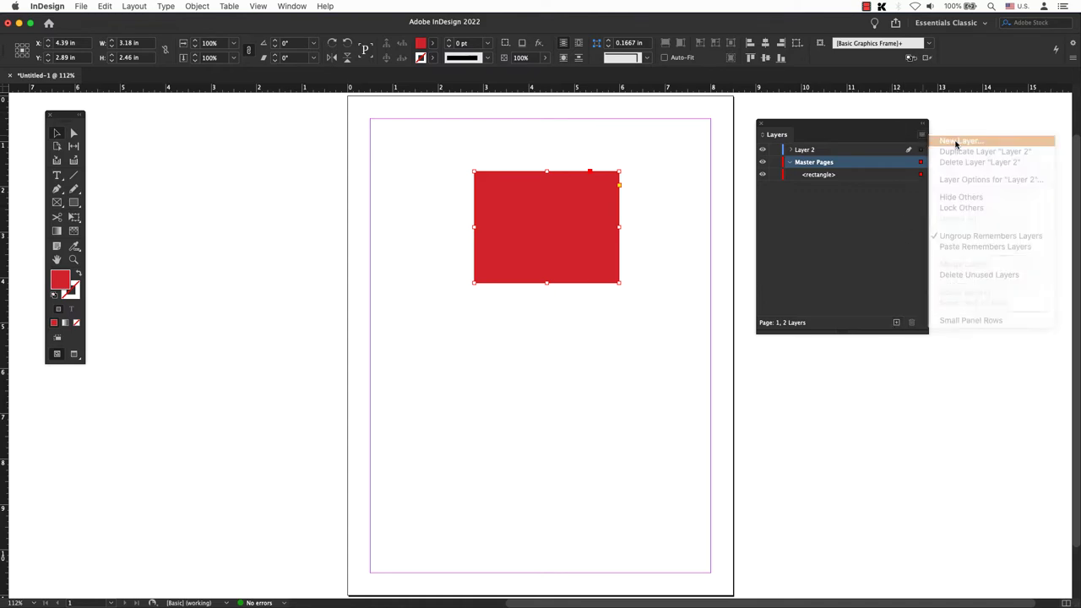
{"action": "key", "text": "Return"}
{"action": "right_click", "coordinate": [846, 153]}
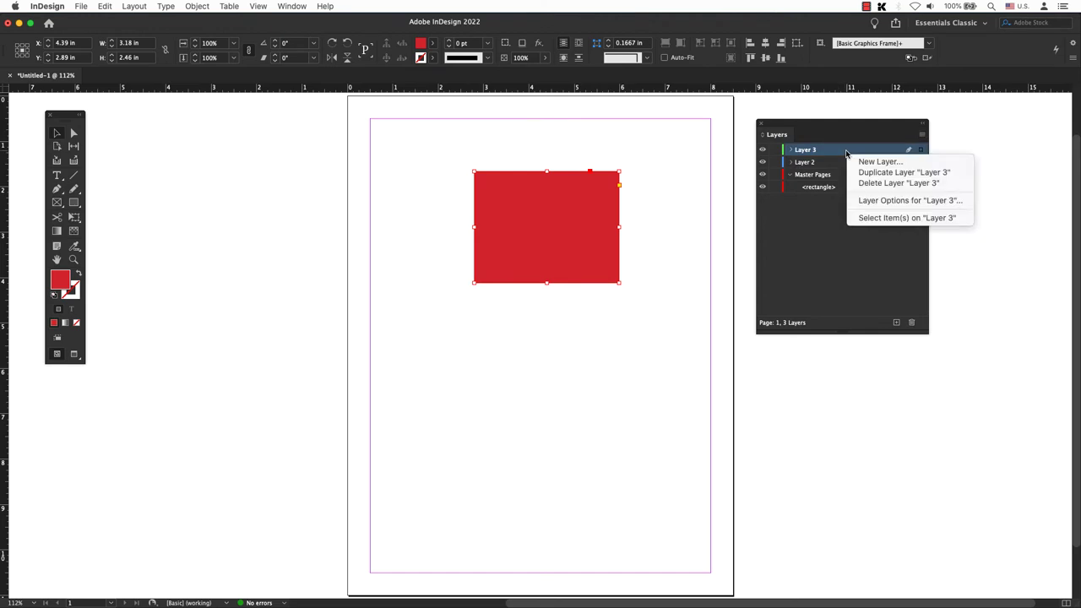
{"action": "left_click", "coordinate": [879, 162]}
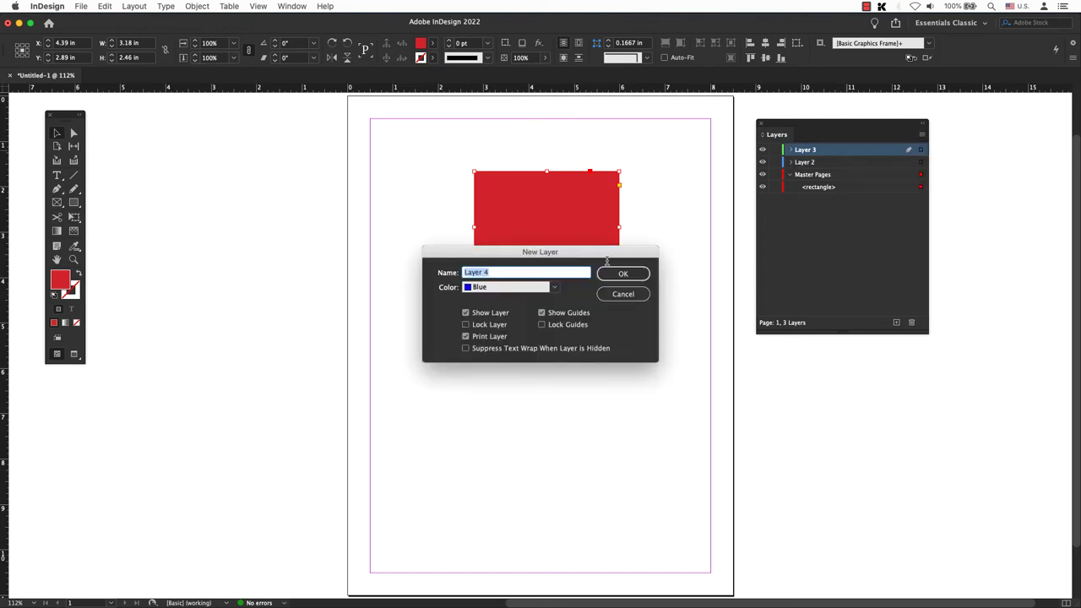
- Confirm Layer 4 and add several more new layers
{"action": "left_click", "coordinate": [623, 273]}
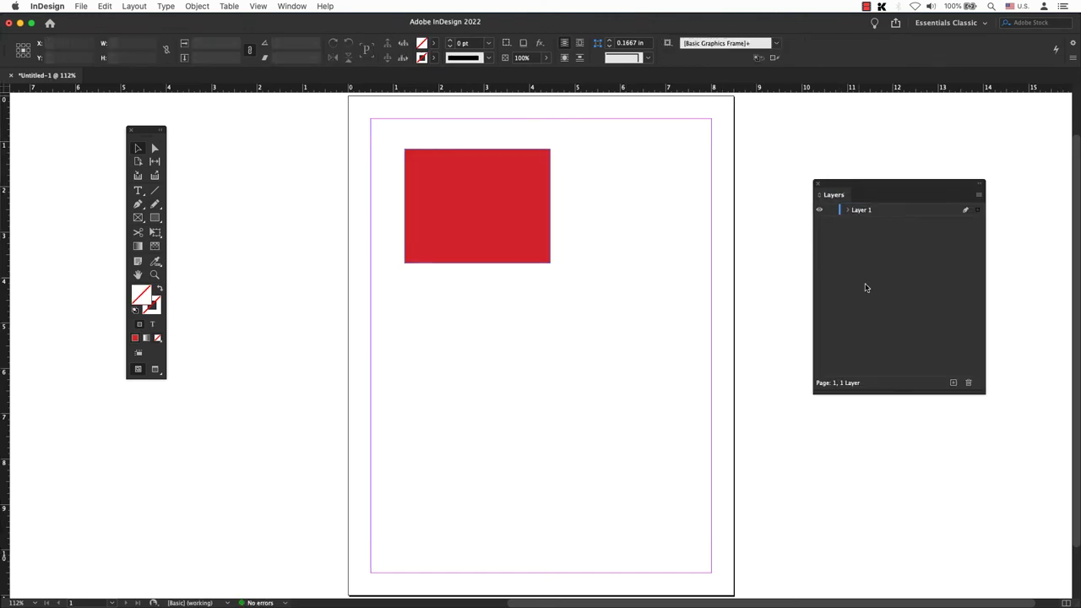
{"action": "left_click", "coordinate": [953, 382]}
{"action": "left_click", "coordinate": [953, 383]}
{"action": "left_click", "coordinate": [953, 382]}
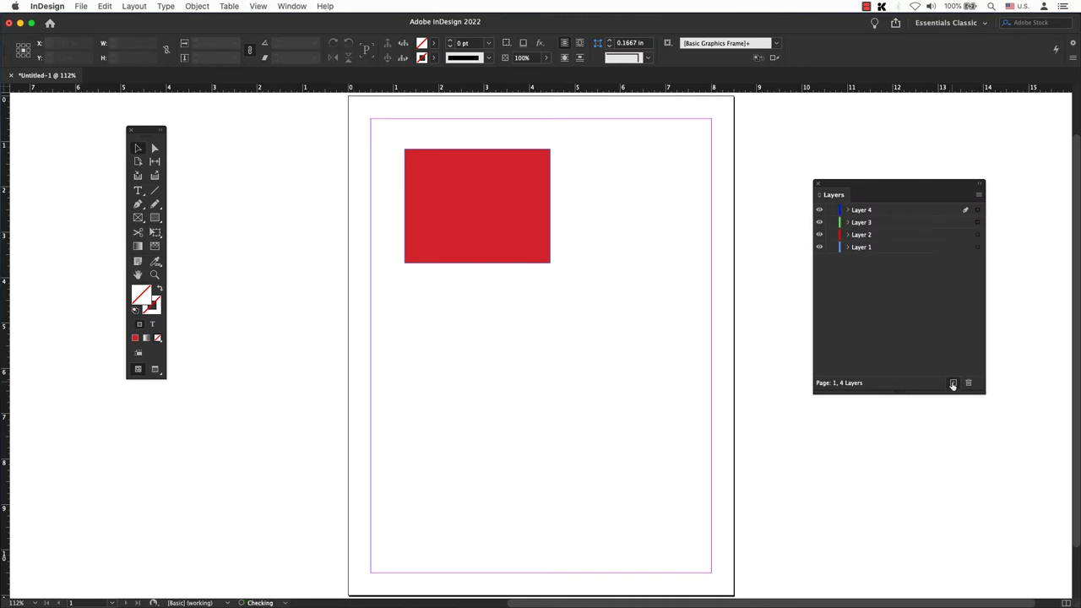
{"action": "left_click", "coordinate": [952, 382]}
- Rename the bottom layers to 'Master pages', 'vector graphics' and 'raster graphics'
{"action": "double_click", "coordinate": [862, 260]}
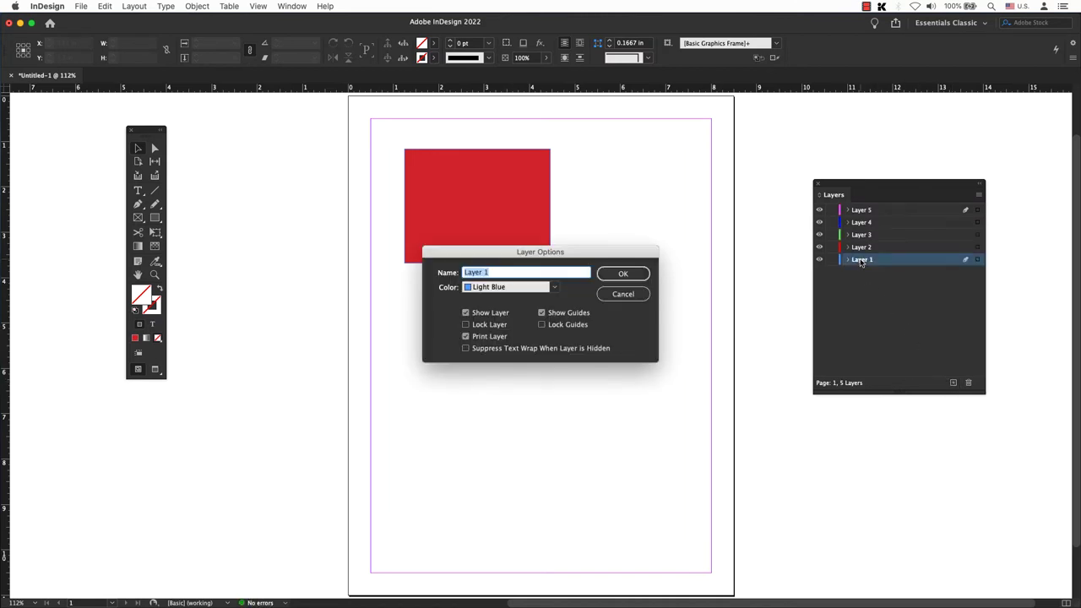
{"action": "type", "text": "Master pages"}
{"action": "key", "text": "Return"}
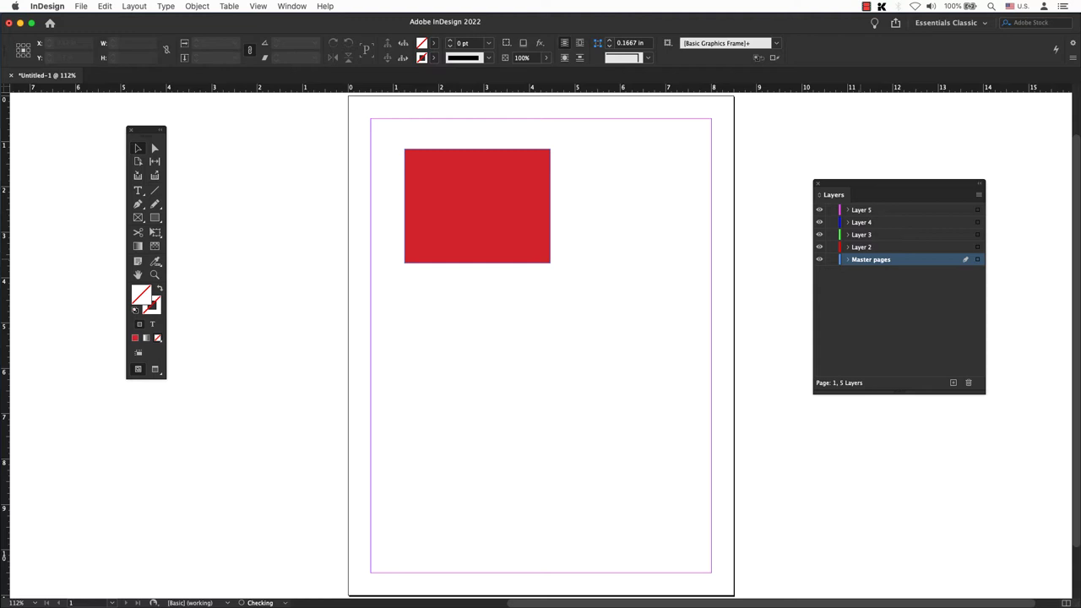
{"action": "double_click", "coordinate": [861, 248]}
{"action": "type", "text": "vector graphics"}
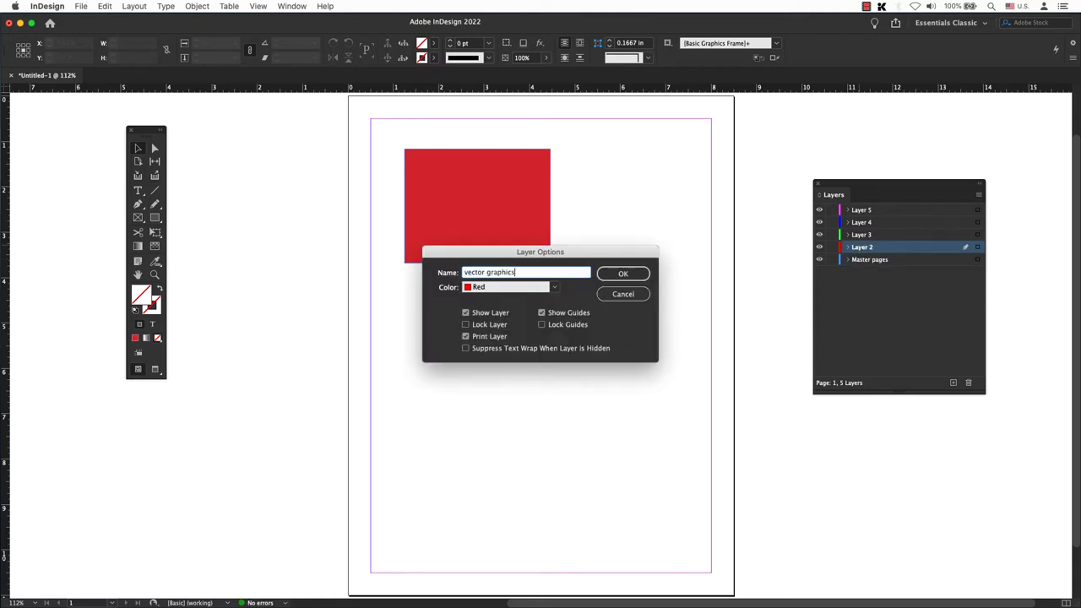
{"action": "key", "text": "Return"}
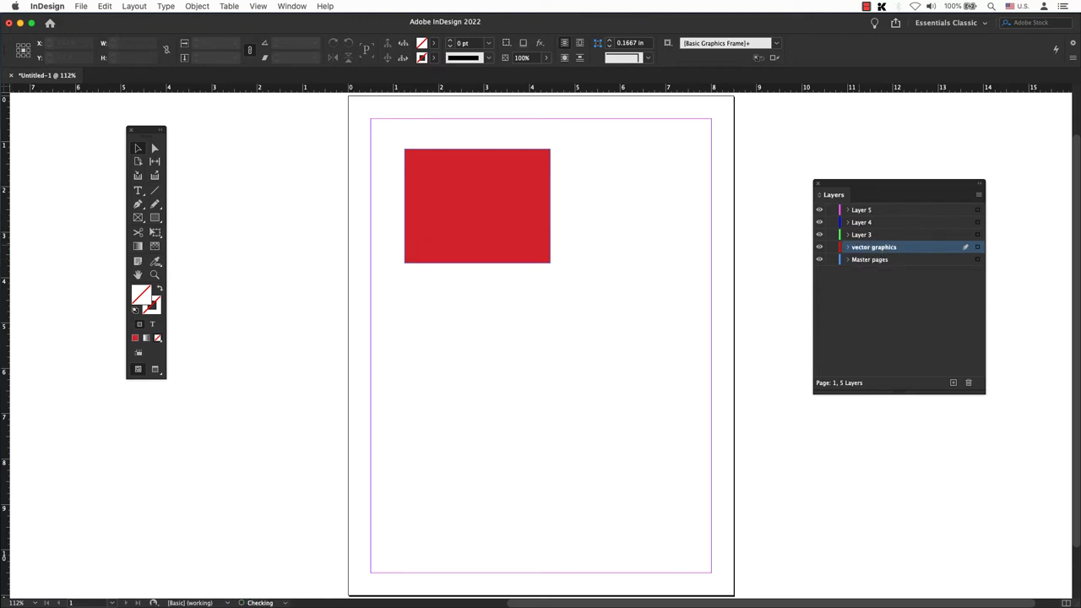
{"action": "double_click", "coordinate": [861, 234]}
{"action": "type", "text": "raster"}
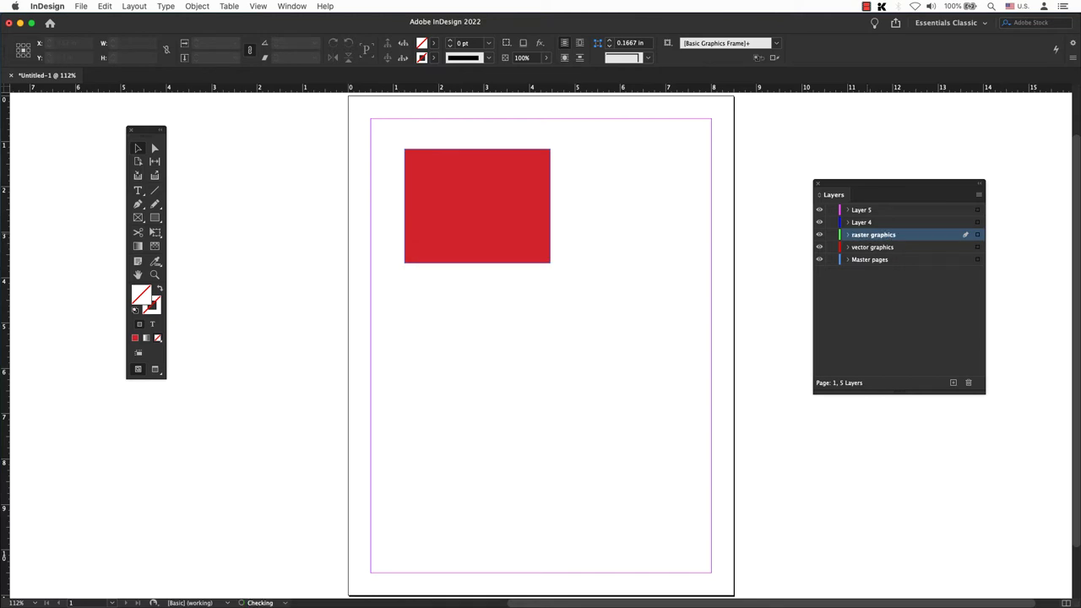
- Rename Layer 4 to 'text' and Layer 5 to 'guides or grids', then deselect
{"action": "double_click", "coordinate": [872, 223]}
{"action": "type", "text": "text"}
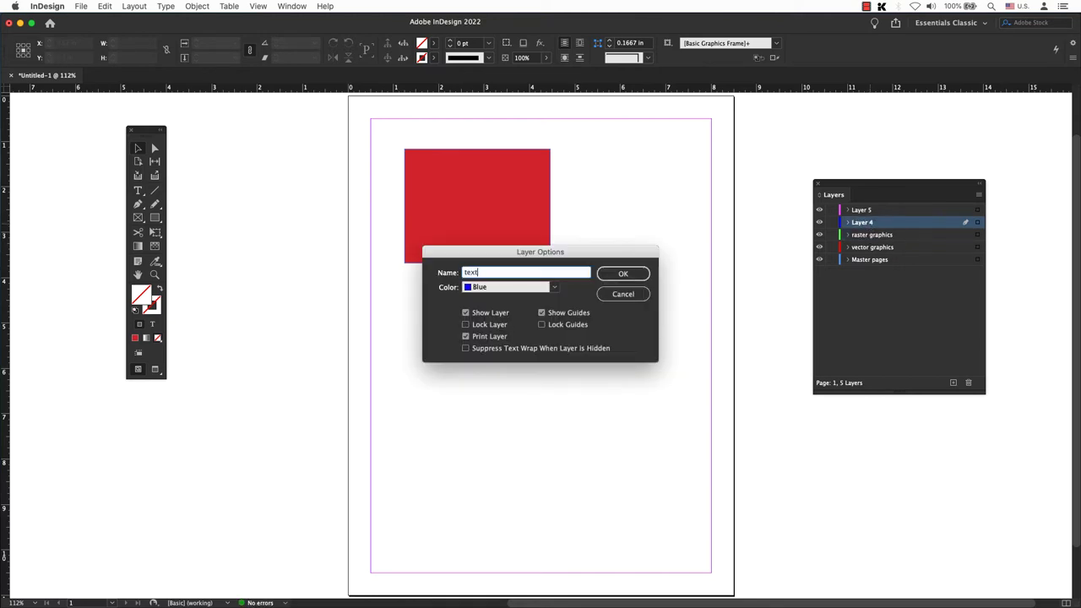
{"action": "key", "text": "Return"}
{"action": "double_click", "coordinate": [861, 210]}
{"action": "type", "text": "guides or grids"}
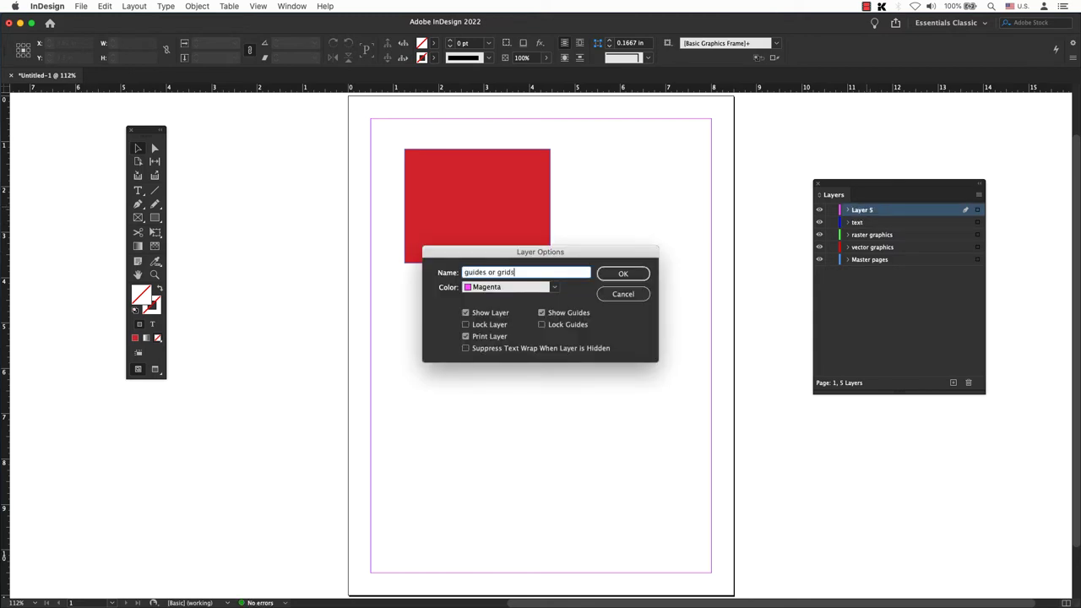
{"action": "key", "text": "Return"}
{"action": "left_click", "coordinate": [910, 297]}
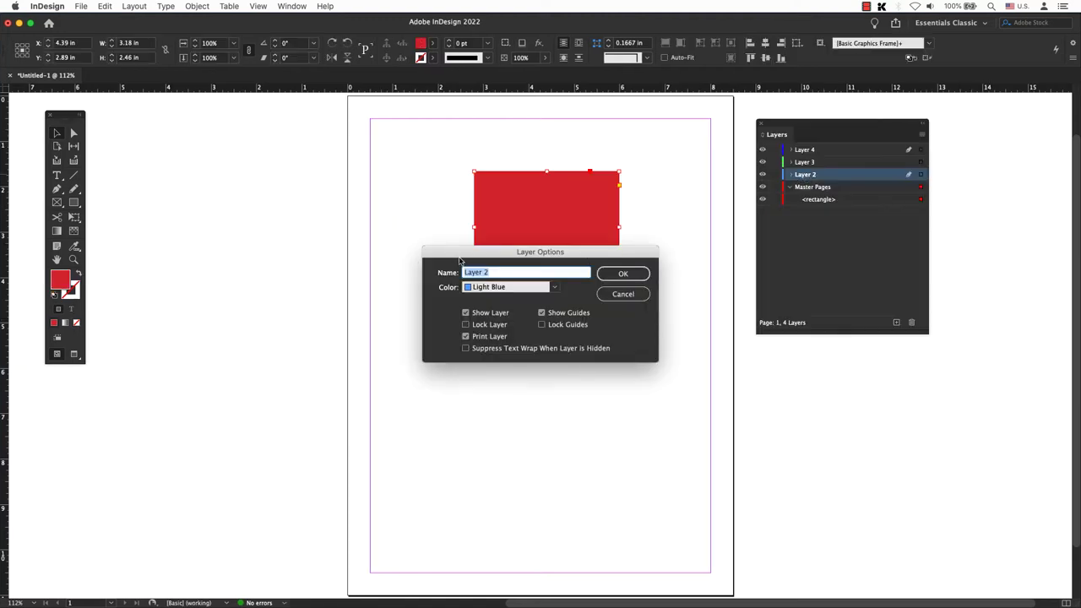
- Rename two layers to 'Vector Graphics' and 'Raster Graphics'
{"action": "type", "text": "Vector Graphics"}
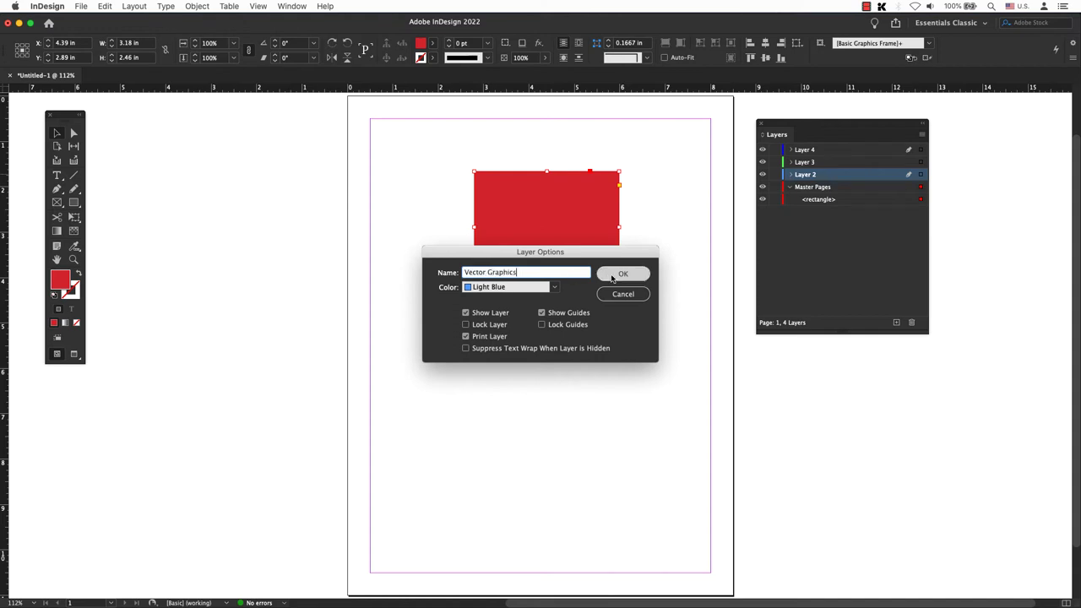
{"action": "left_click", "coordinate": [620, 277]}
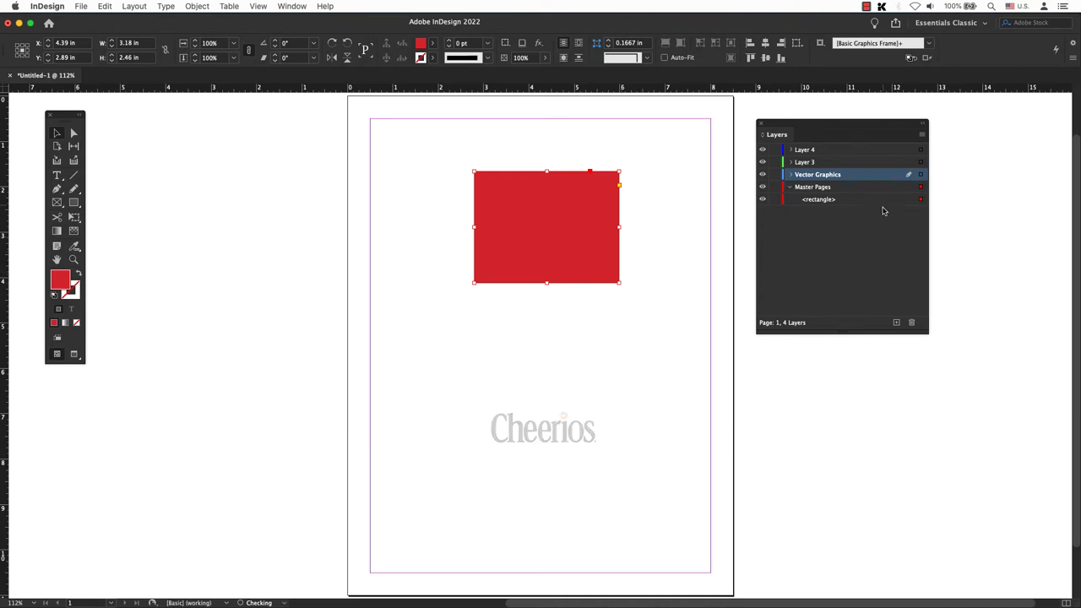
{"action": "double_click", "coordinate": [853, 161]}
{"action": "type", "text": "Raster Graphics"}
{"action": "left_click", "coordinate": [625, 276]}
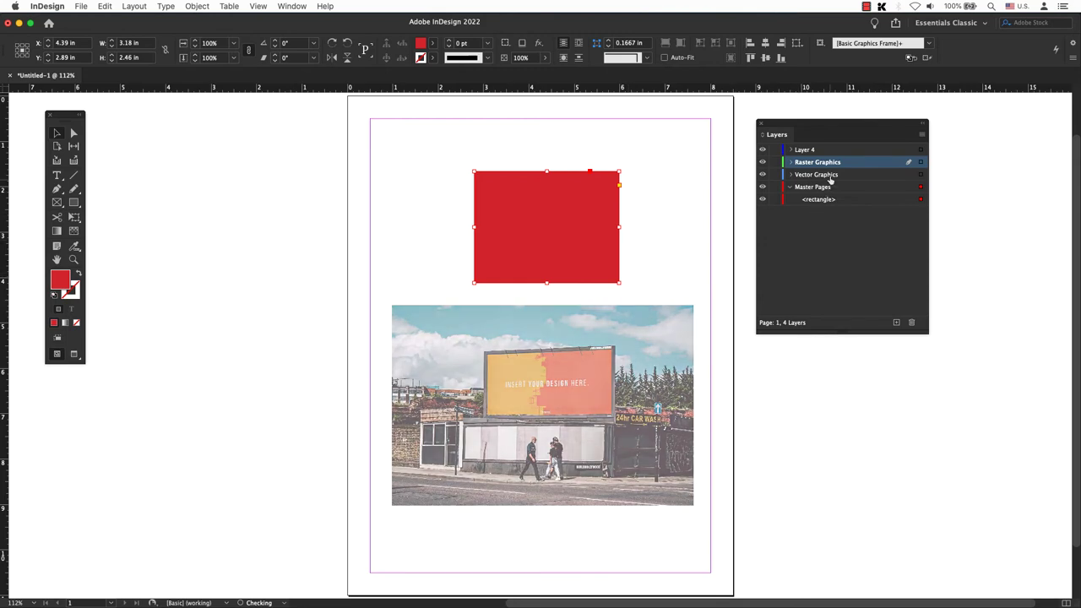
- Rename Layer 4 to 'text' and Layer 5 to 'guides or grids'
{"action": "double_click", "coordinate": [815, 152]}
{"action": "type", "text": "text"}
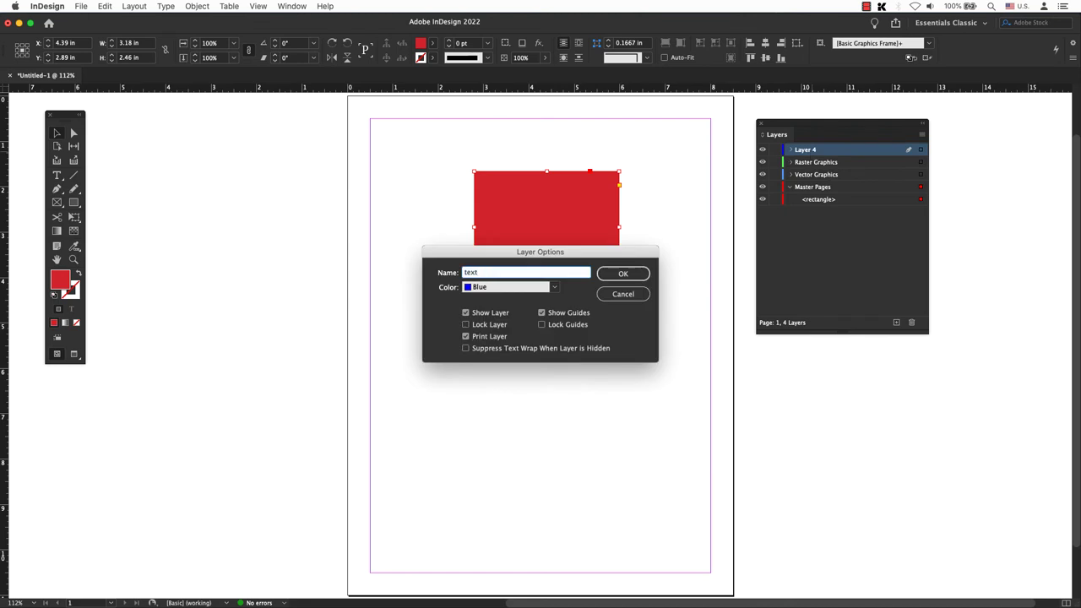
{"action": "key", "text": "Return"}
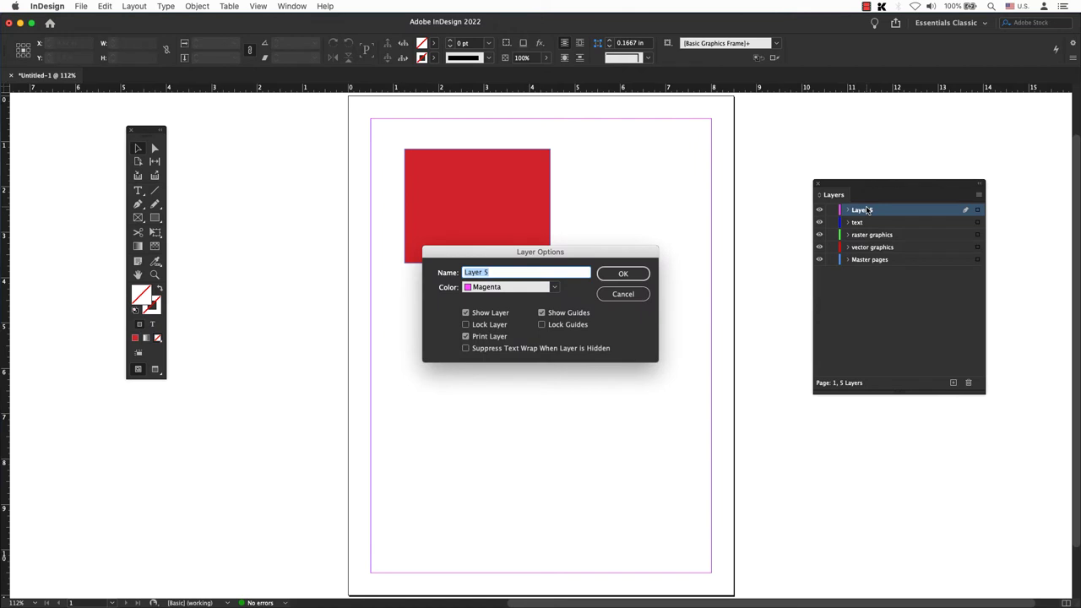
{"action": "type", "text": "guides or grids"}
{"action": "key", "text": "Return"}
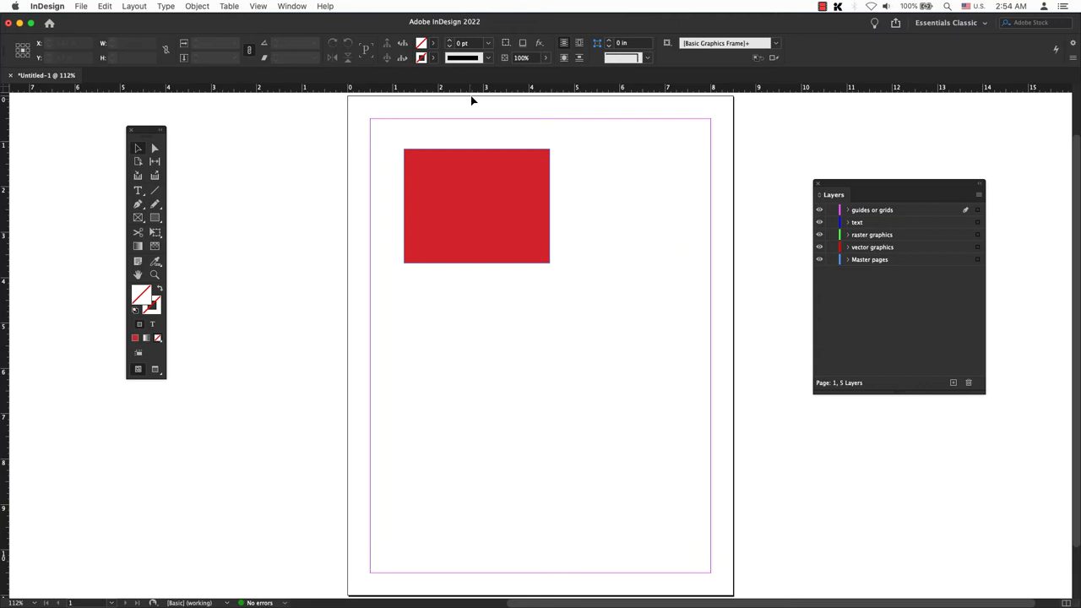
- Drag horizontal and vertical ruler guides onto the page to form a column grid
{"action": "left_click_drag", "start_coordinate": [471, 95], "coordinate": [441, 345]}
{"action": "left_click_drag", "start_coordinate": [5, 312], "coordinate": [438, 309]}
{"action": "left_click_drag", "start_coordinate": [16, 254], "coordinate": [529, 288]}
{"action": "left_click_drag", "start_coordinate": [17, 251], "coordinate": [710, 330]}
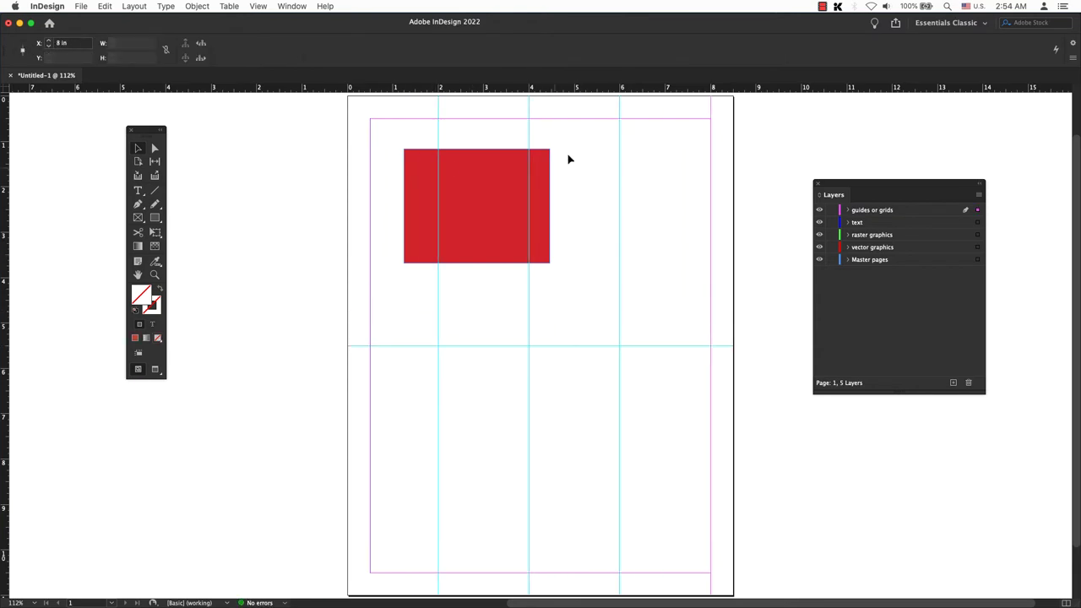
{"action": "left_click_drag", "start_coordinate": [562, 92], "coordinate": [552, 209]}
{"action": "left_click_drag", "start_coordinate": [549, 93], "coordinate": [541, 481]}
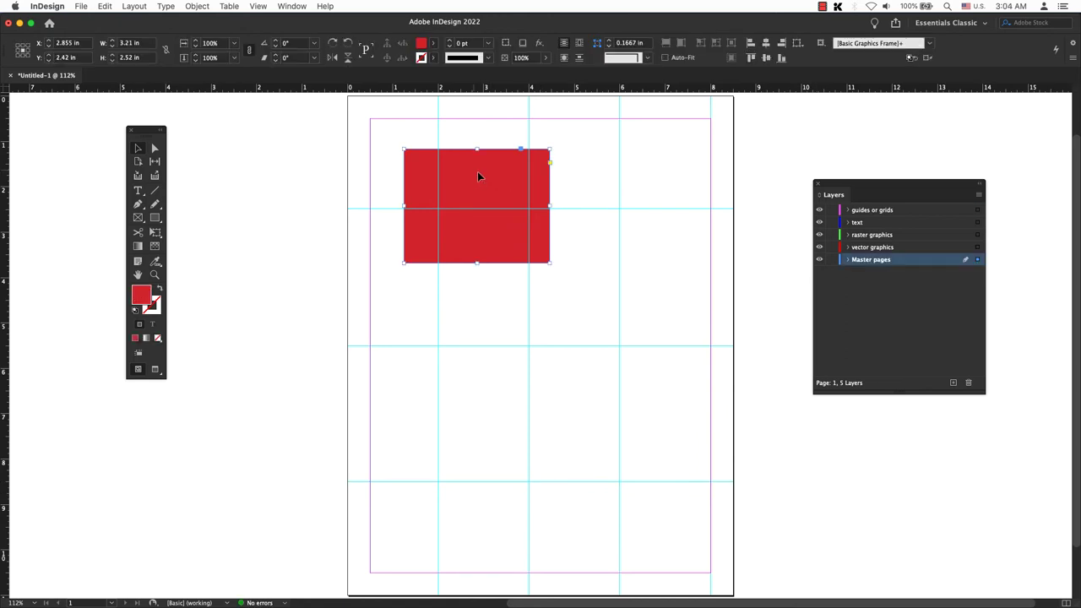
- Move the red rectangle mid-page, resize it to 4 in wide on the guides, and hide guides
{"action": "left_click_drag", "start_coordinate": [477, 173], "coordinate": [511, 233]}
{"action": "left_click_drag", "start_coordinate": [582, 321], "coordinate": [619, 346]}
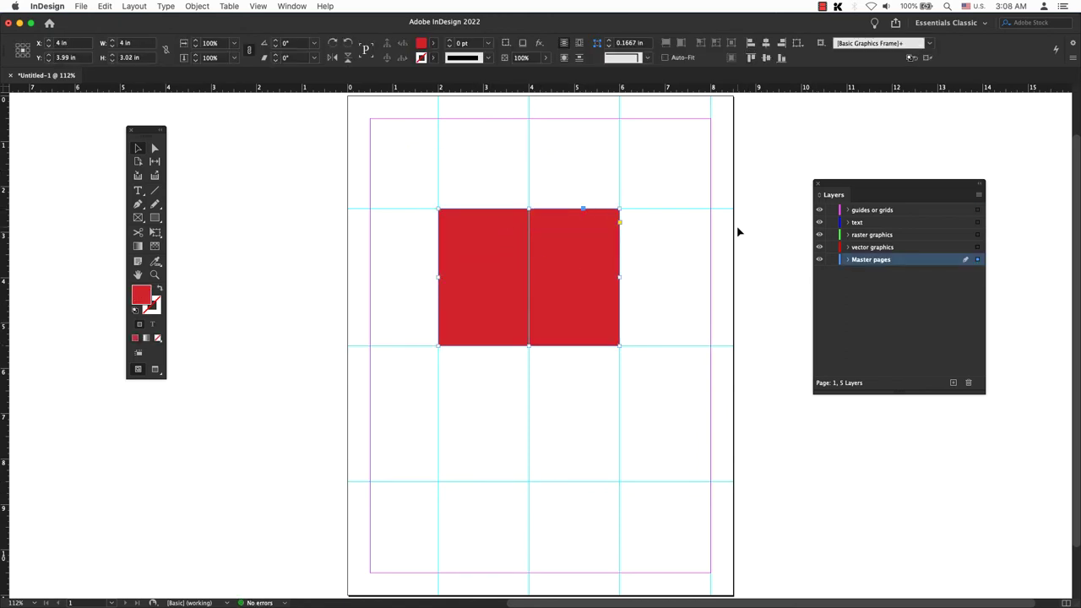
{"action": "key", "text": "super+semicolon"}
- Duplicate the Master pages layer twice, via the context menu and the Layers panel menu
{"action": "left_click", "coordinate": [738, 234]}
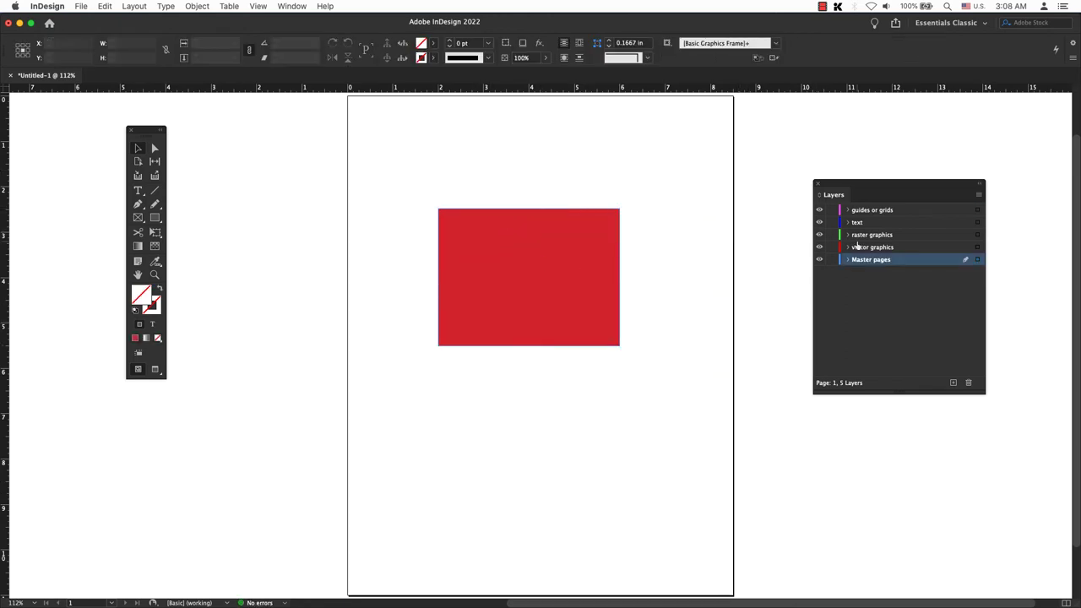
{"action": "right_click", "coordinate": [922, 266]}
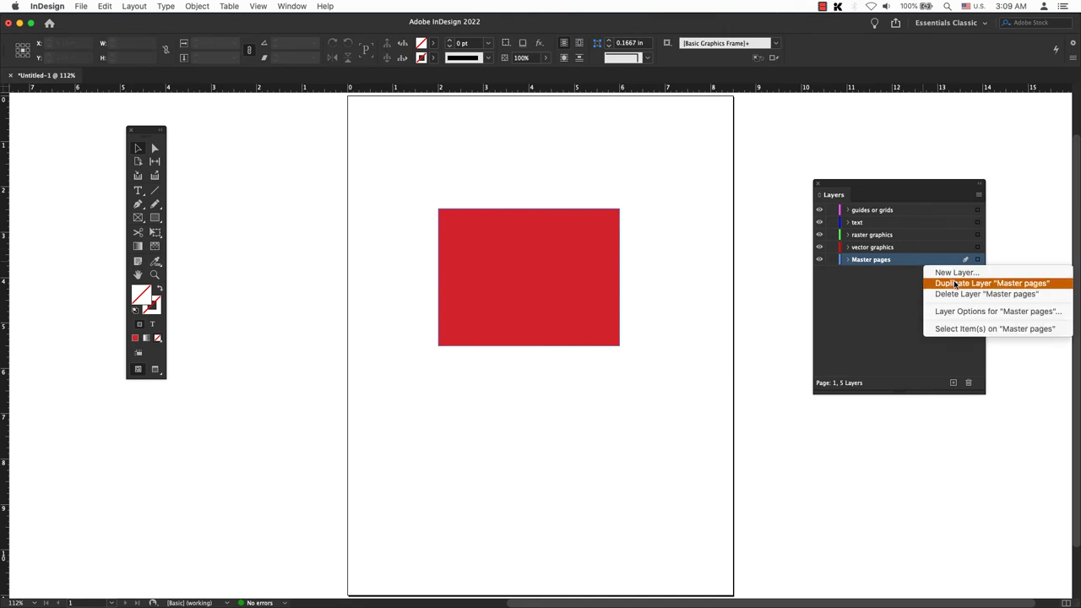
{"action": "left_click", "coordinate": [956, 284]}
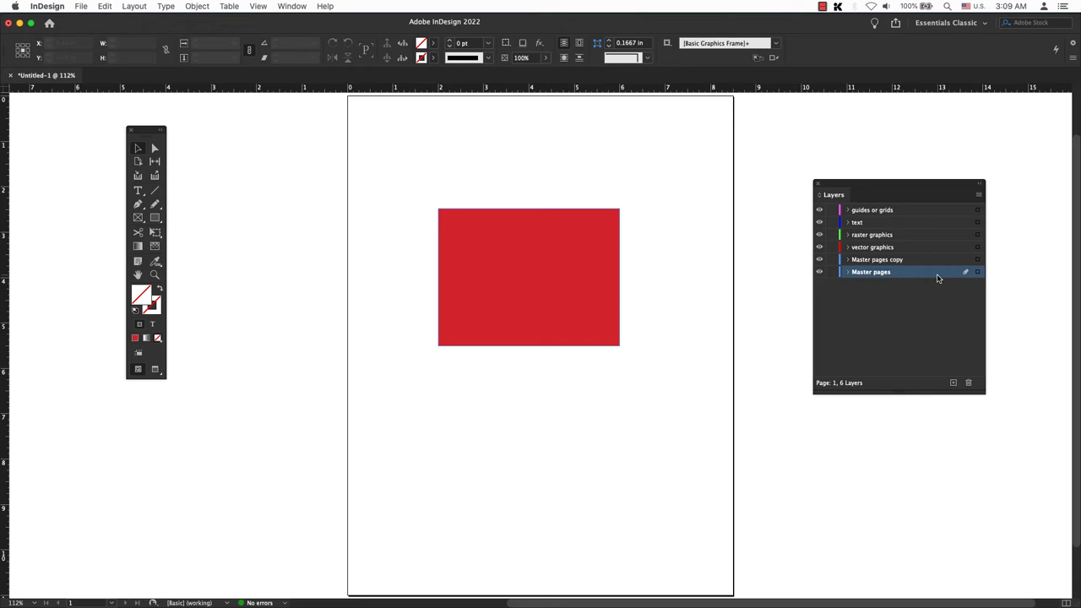
{"action": "left_click", "coordinate": [979, 194]}
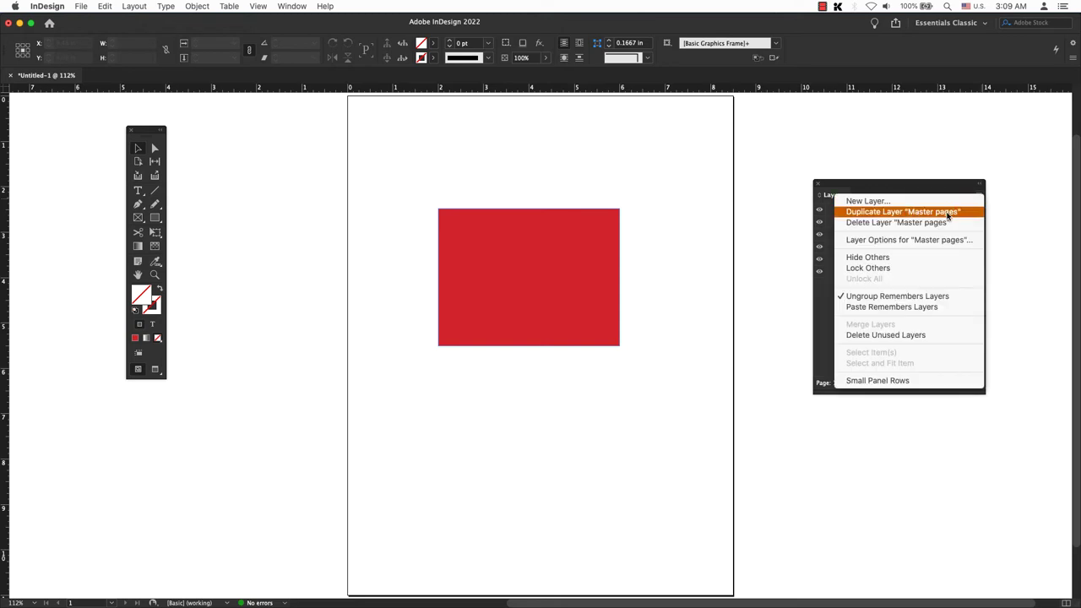
{"action": "left_click", "coordinate": [948, 213]}
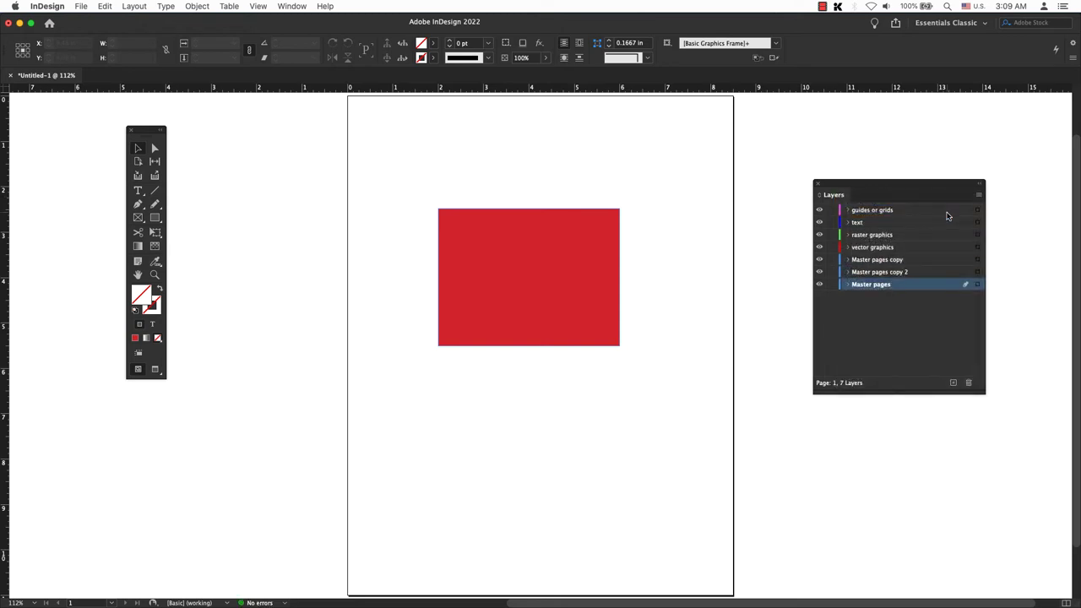
- Create a third duplicate, Master pages copy 3, by dragging the layer onto New Layer
{"action": "left_click_drag", "start_coordinate": [926, 288], "coordinate": [956, 386]}
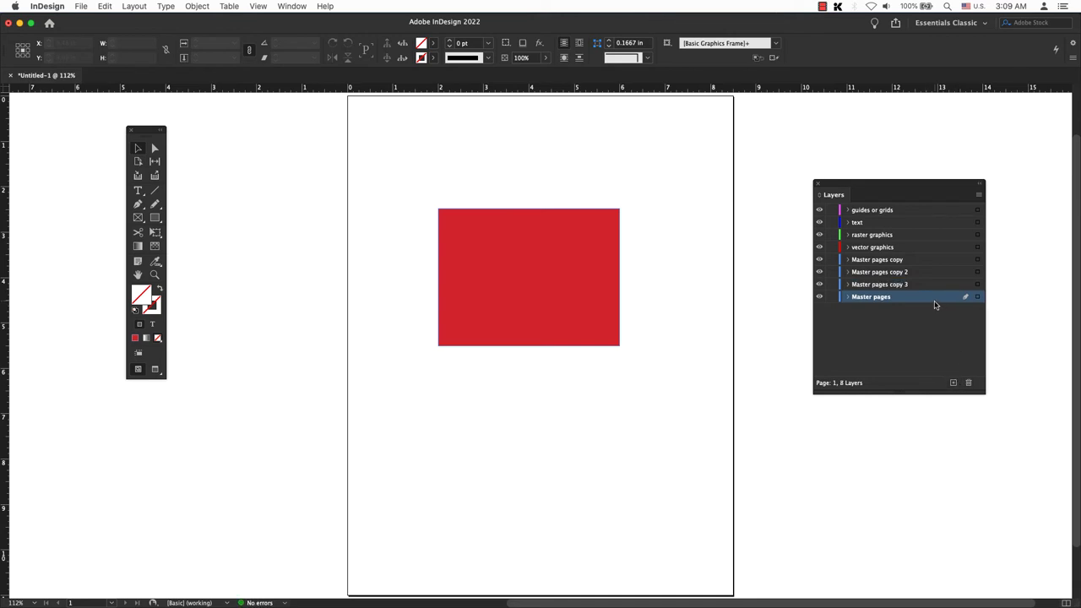
{"action": "key", "text": "super+z"}
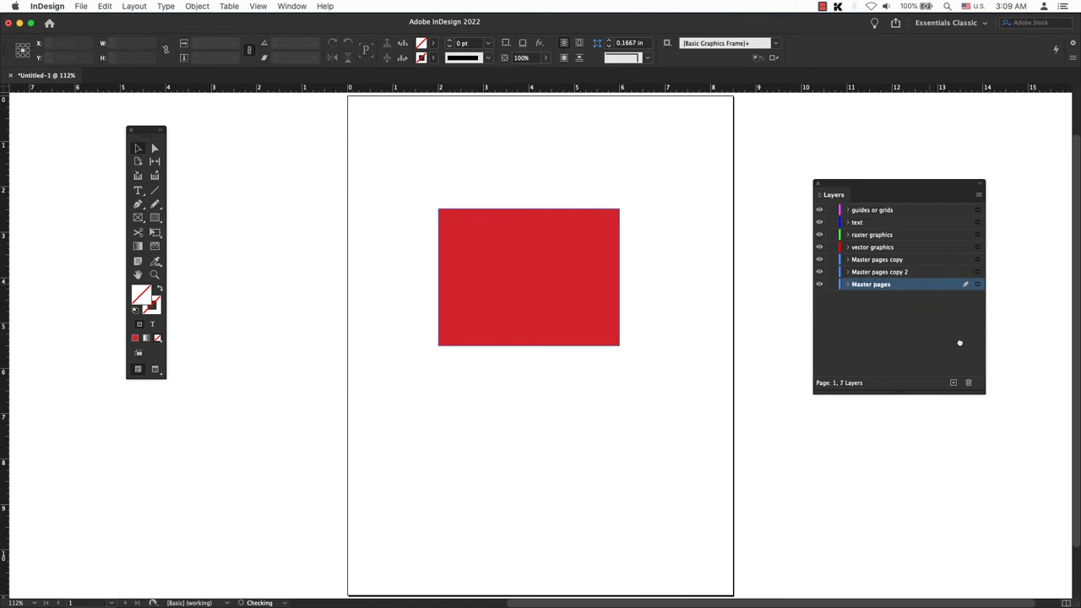
{"action": "left_click", "coordinate": [969, 383]}
{"action": "key", "text": "Escape"}
{"action": "key", "text": "super+shift+z"}
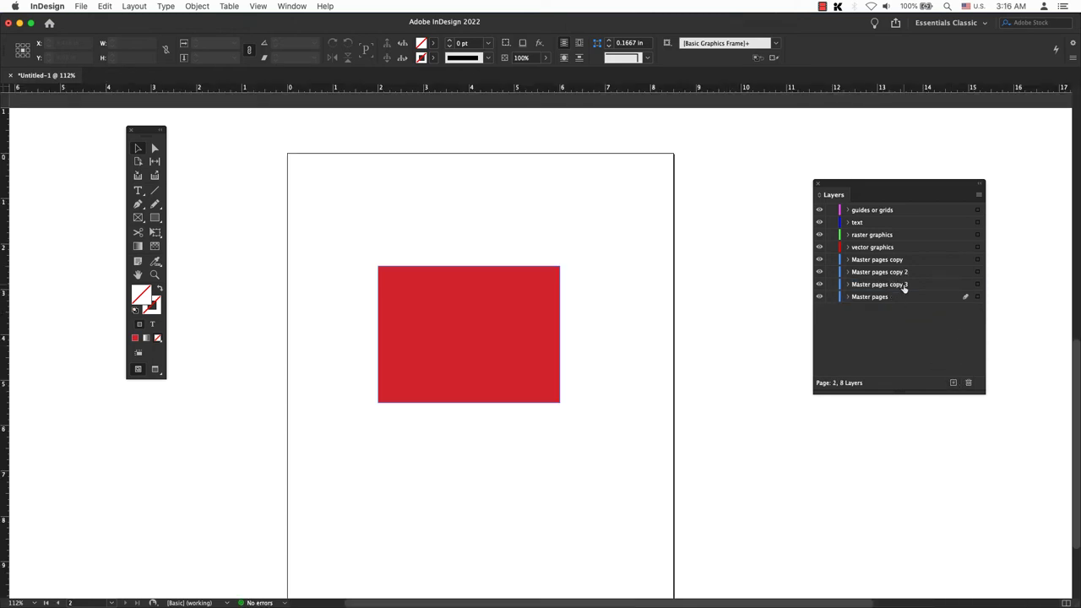
{"action": "left_click", "coordinate": [904, 288]}
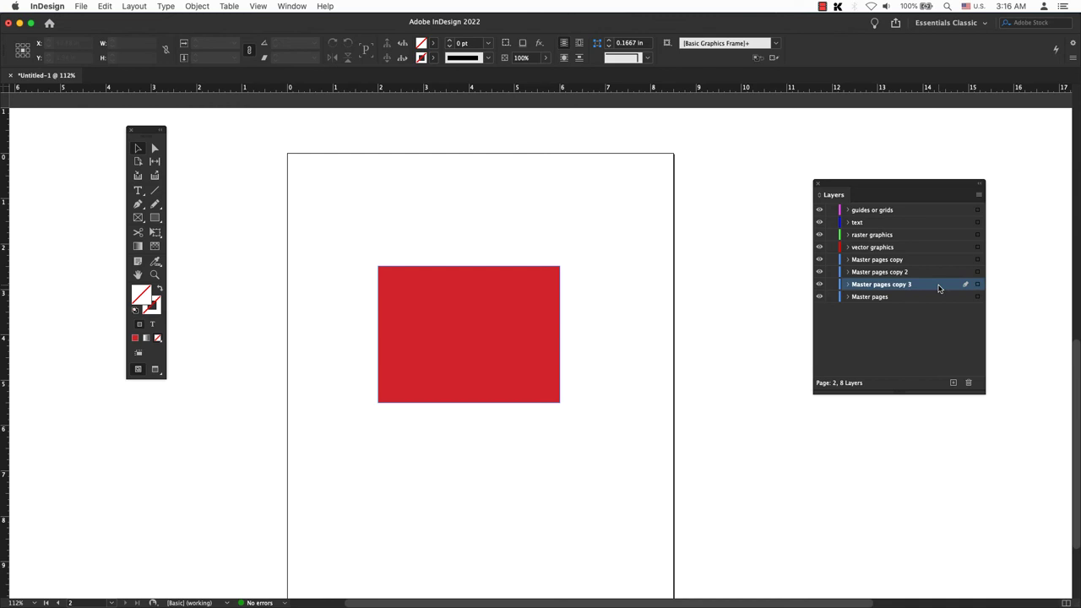
- Delete the Master pages copy 3 and copy 2 layers along with their objects
{"action": "right_click", "coordinate": [940, 288]}
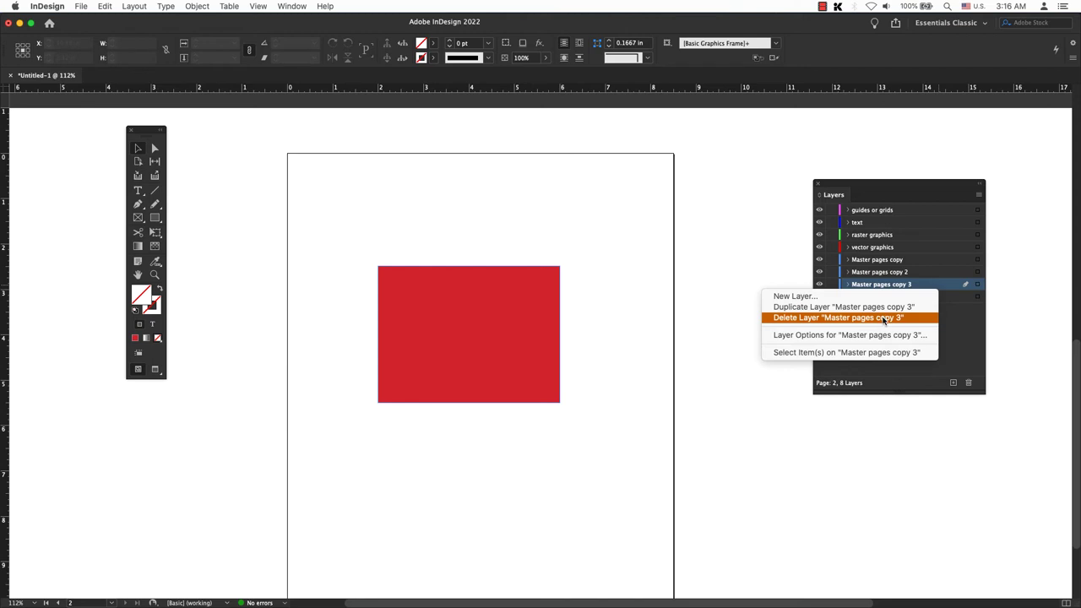
{"action": "left_click", "coordinate": [883, 319]}
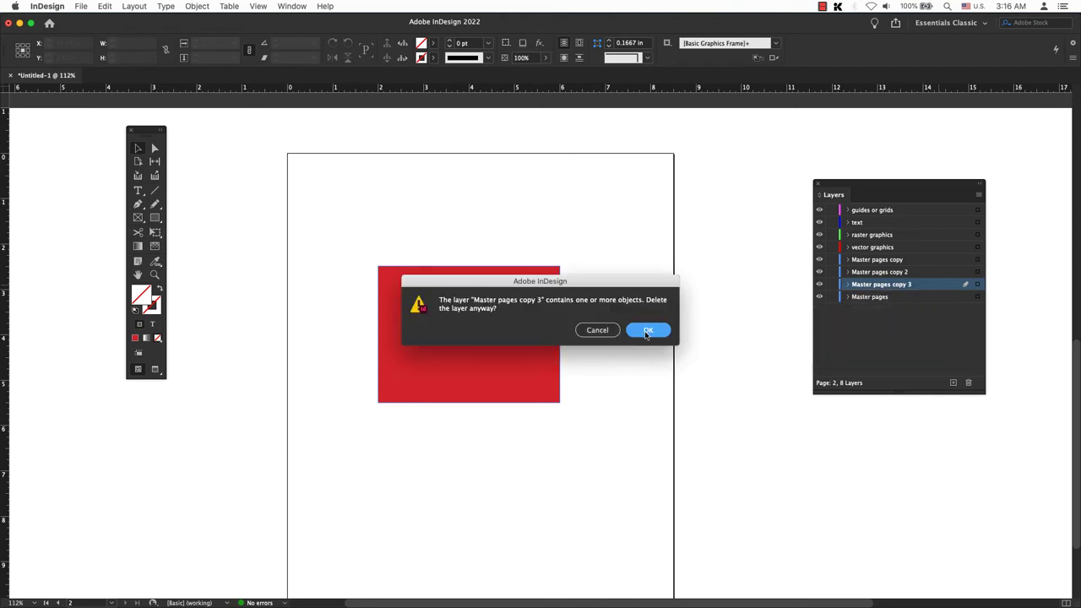
{"action": "left_click", "coordinate": [646, 334]}
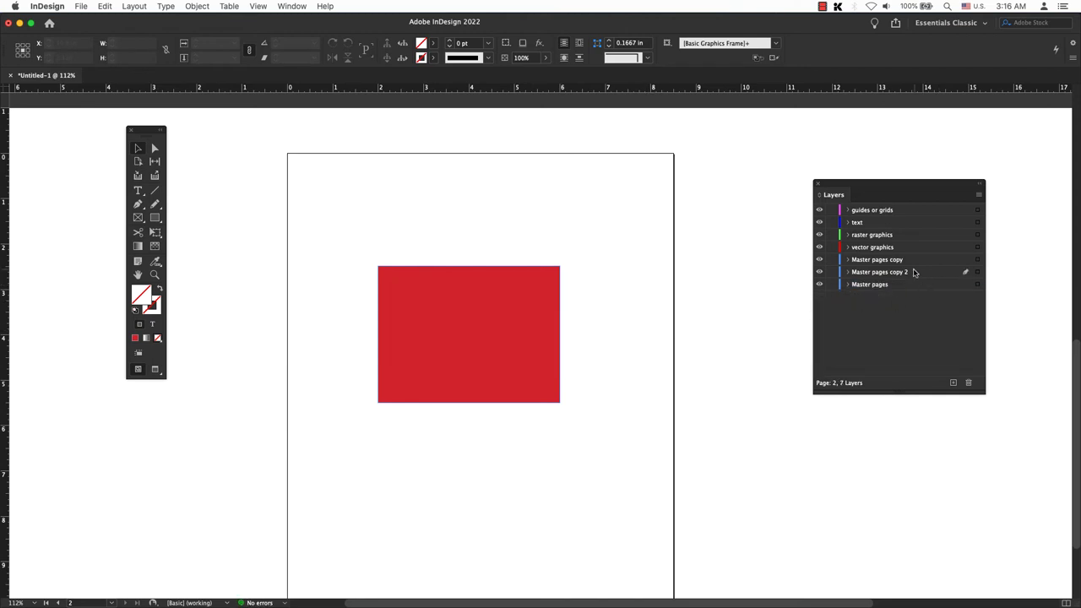
{"action": "left_click", "coordinate": [913, 273]}
{"action": "left_click", "coordinate": [978, 195]}
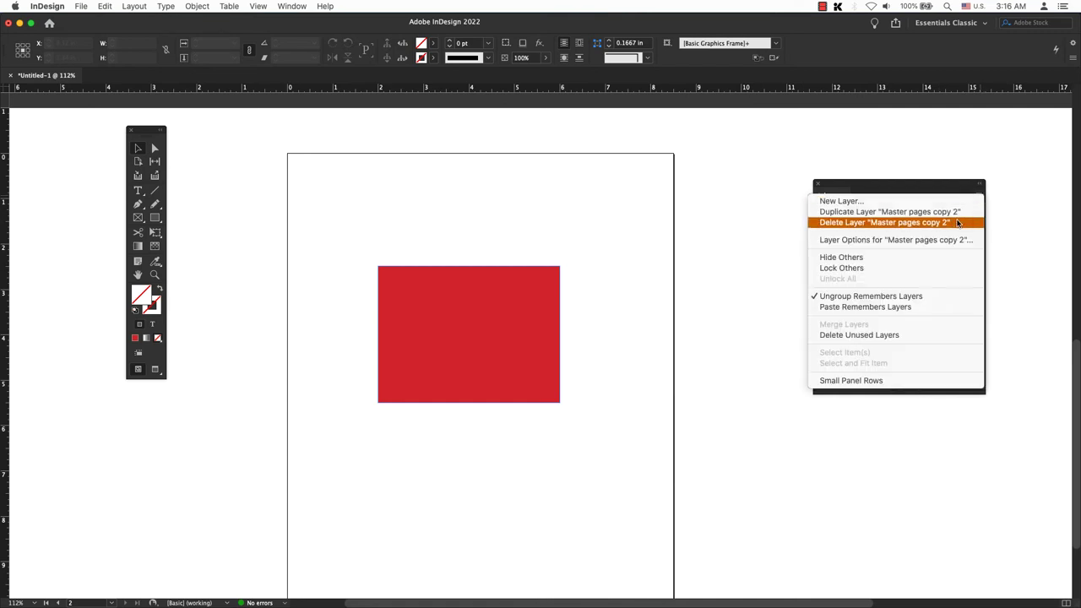
{"action": "left_click", "coordinate": [958, 223]}
{"action": "left_click", "coordinate": [655, 331]}
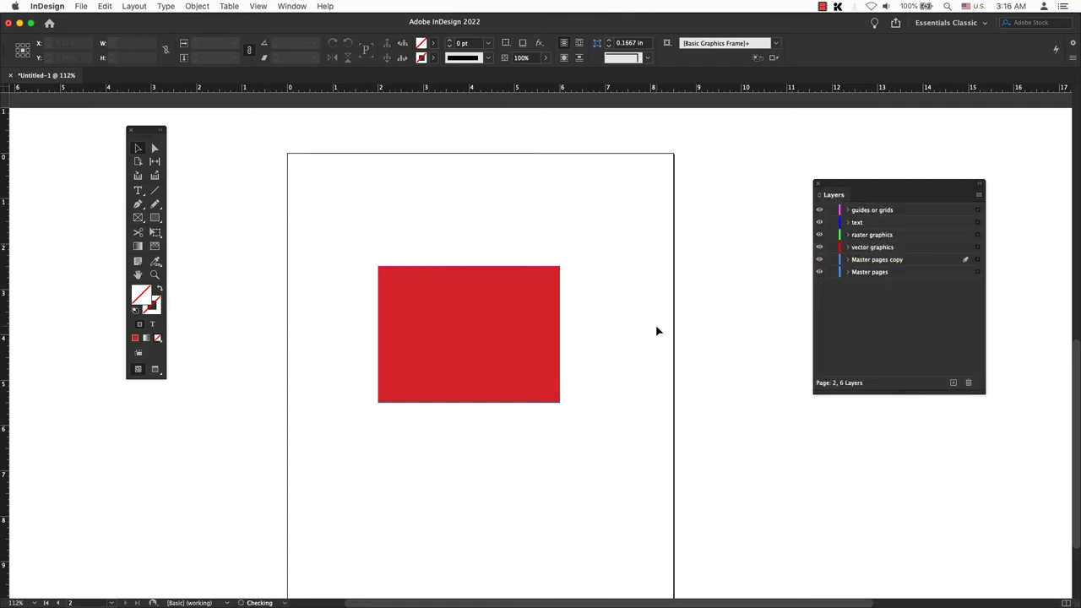
- Delete the Master pages copy layer and its contents, leaving five layers
{"action": "left_click", "coordinate": [887, 259]}
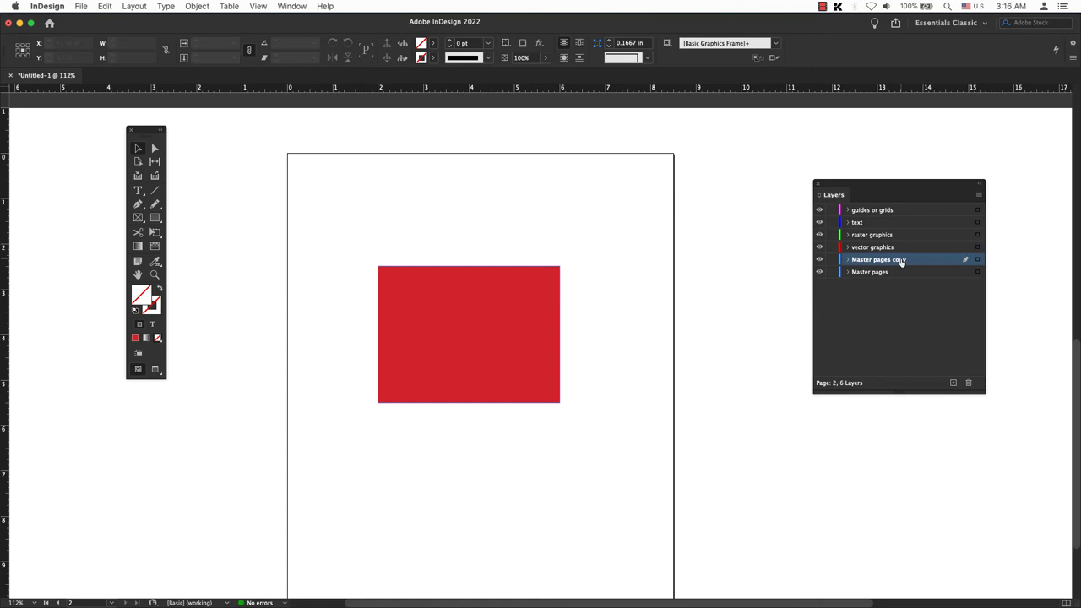
{"action": "left_click", "coordinate": [968, 383]}
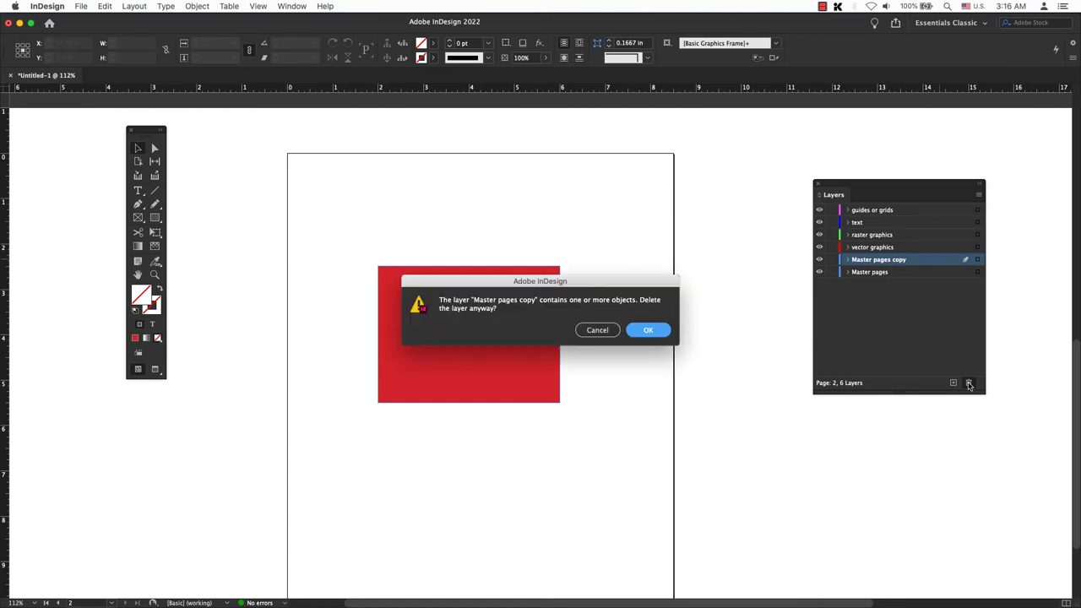
{"action": "left_click", "coordinate": [648, 330]}
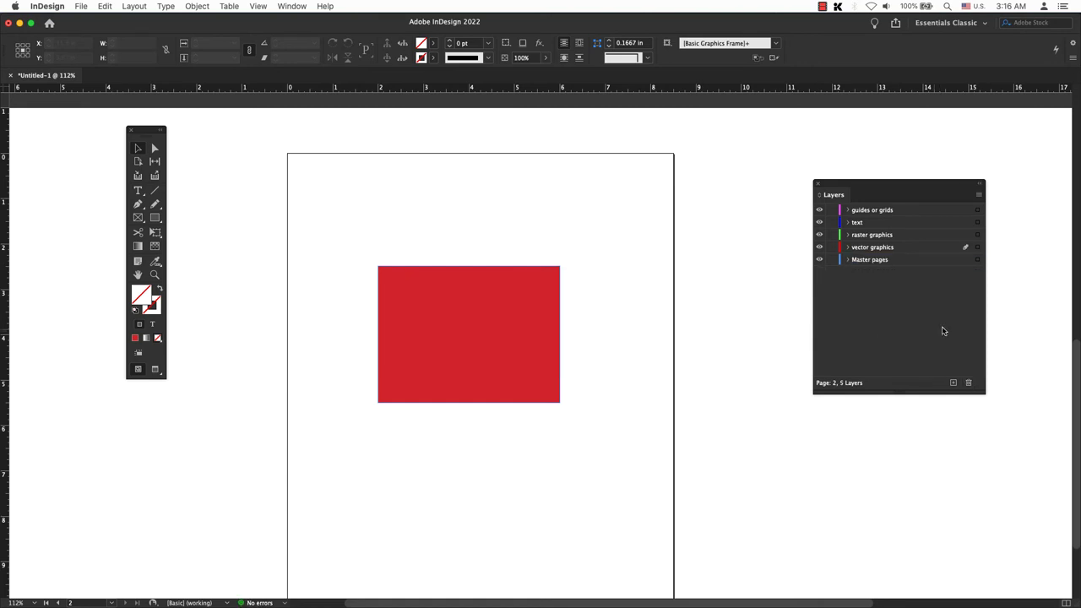
{"action": "key", "text": "super+z"}
{"action": "left_click", "coordinate": [923, 259]}
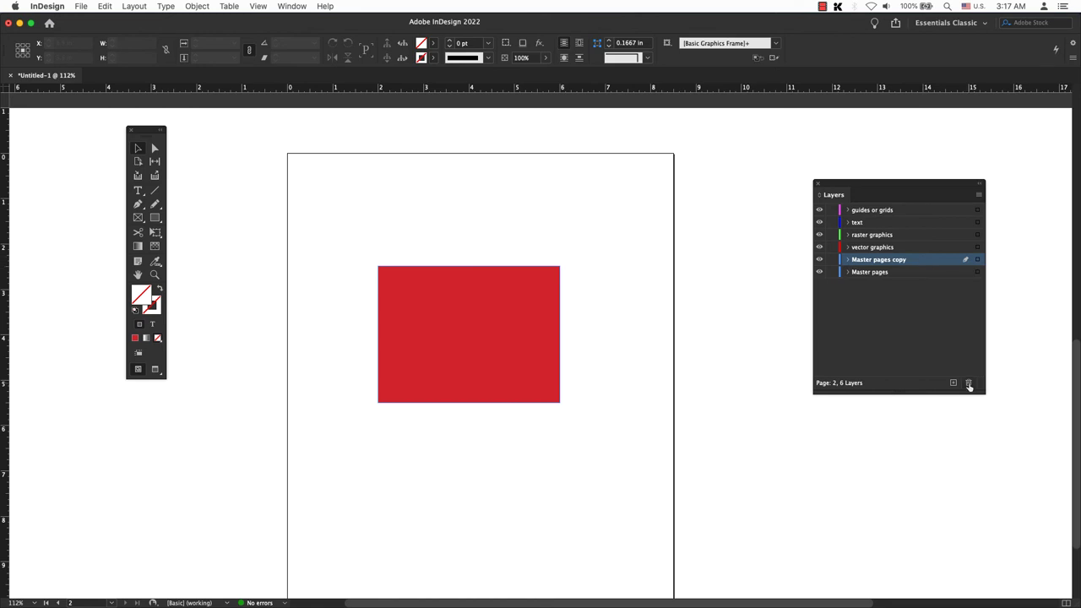
{"action": "left_click", "coordinate": [969, 384]}
{"action": "left_click", "coordinate": [647, 330]}
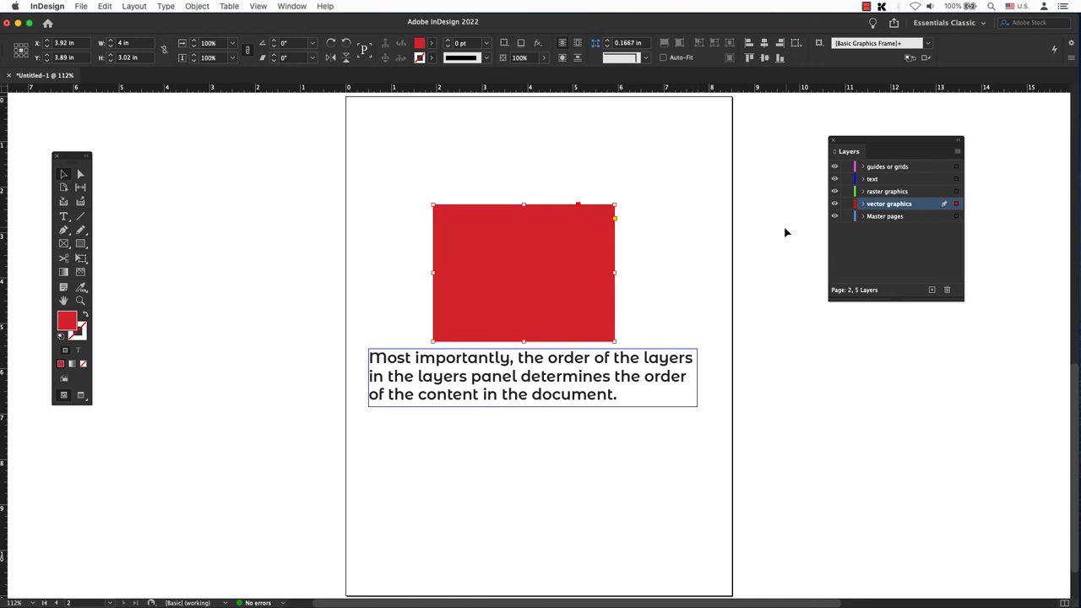
- Move the red rectangle down over the sentence, ending with the text layer above vector graphics
{"action": "left_click", "coordinate": [882, 181]}
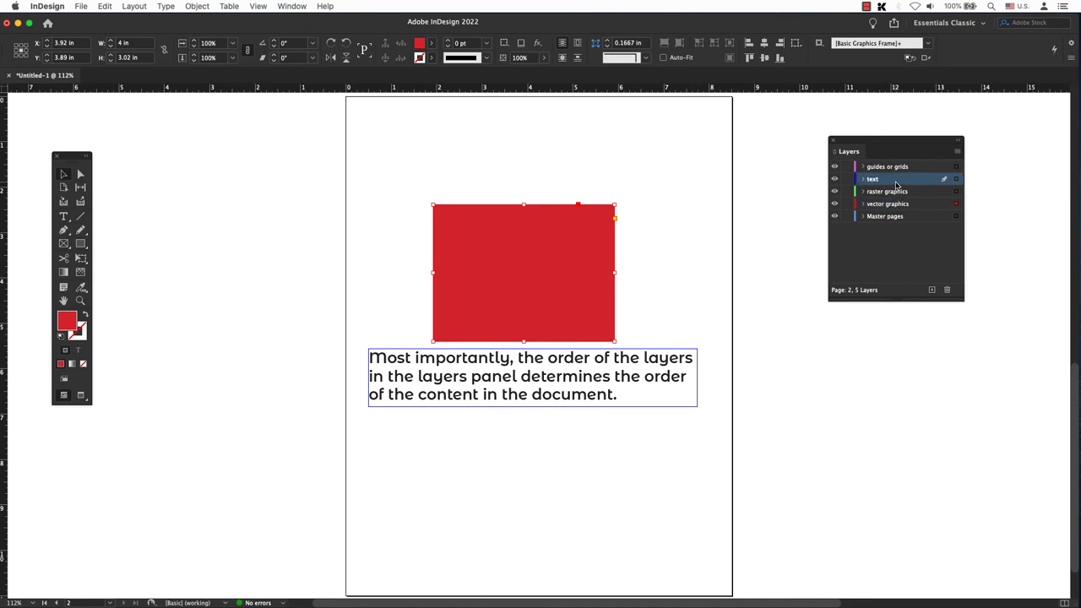
{"action": "left_click_drag", "start_coordinate": [897, 184], "coordinate": [891, 212]}
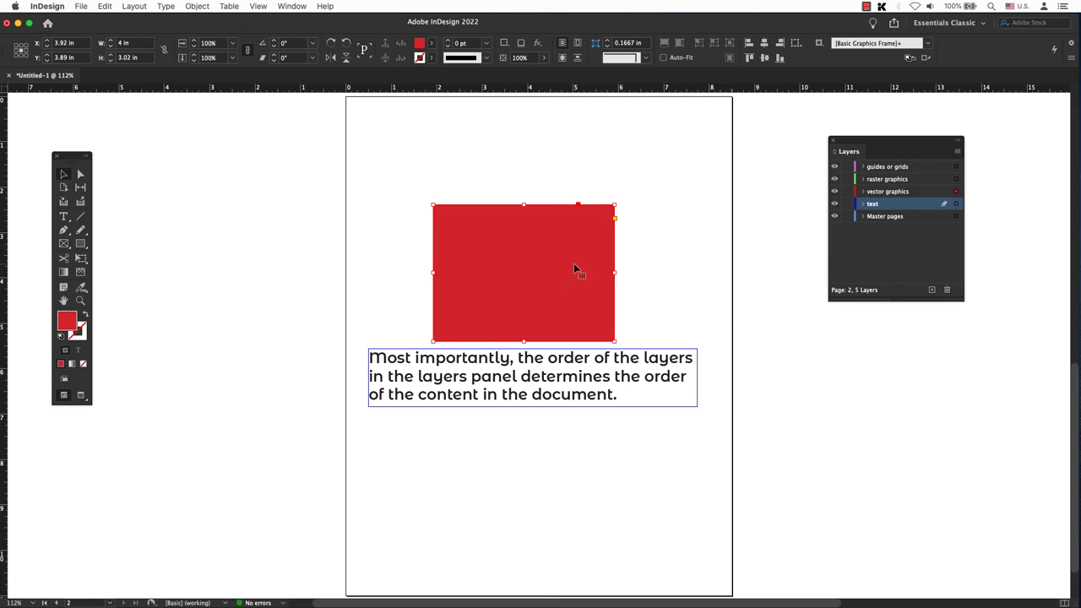
{"action": "left_click_drag", "start_coordinate": [589, 241], "coordinate": [583, 333]}
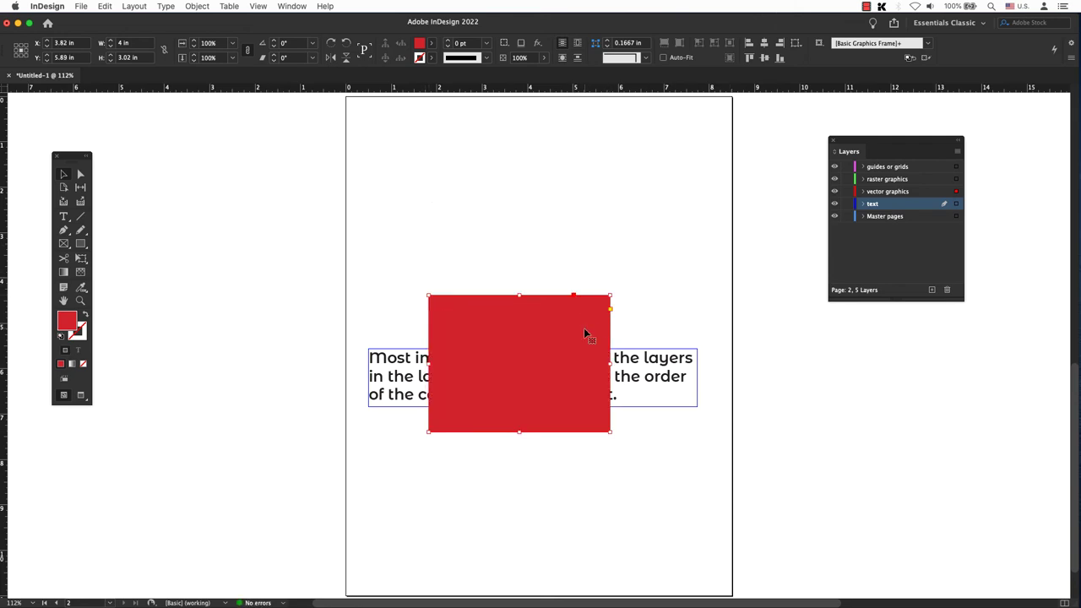
{"action": "left_click_drag", "start_coordinate": [919, 208], "coordinate": [917, 186]}
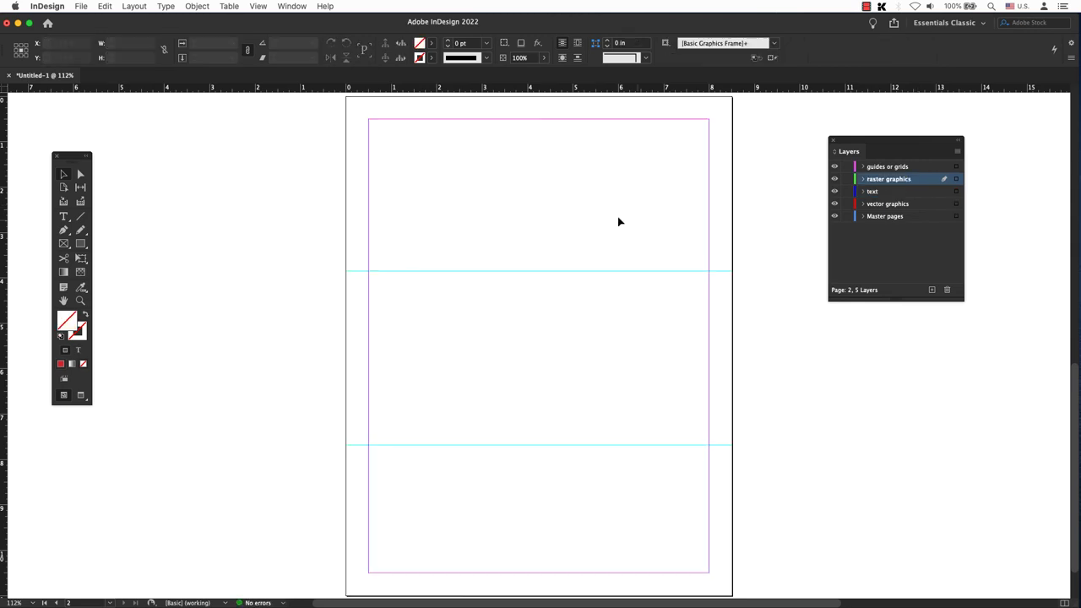
- Move both horizontal guides onto the guides or grids layer
{"action": "left_click", "coordinate": [675, 270]}
{"action": "left_click", "coordinate": [669, 445], "text": "shift"}
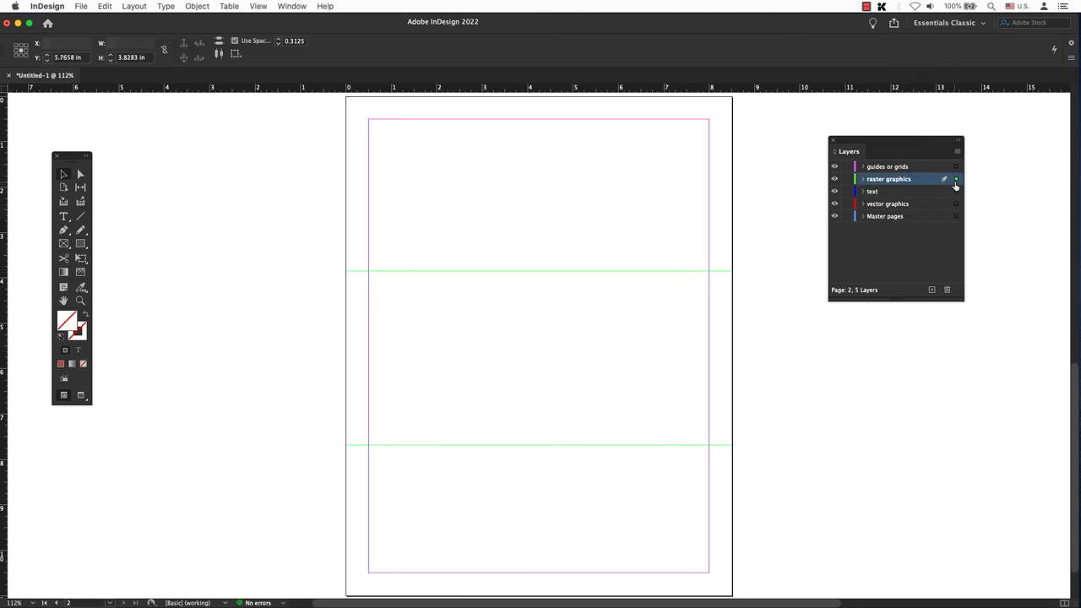
{"action": "left_click_drag", "start_coordinate": [956, 179], "coordinate": [956, 167]}
- On the raster graphics layer, draw a rectangle frame from the page's top-left corner
{"action": "left_click", "coordinate": [887, 179]}
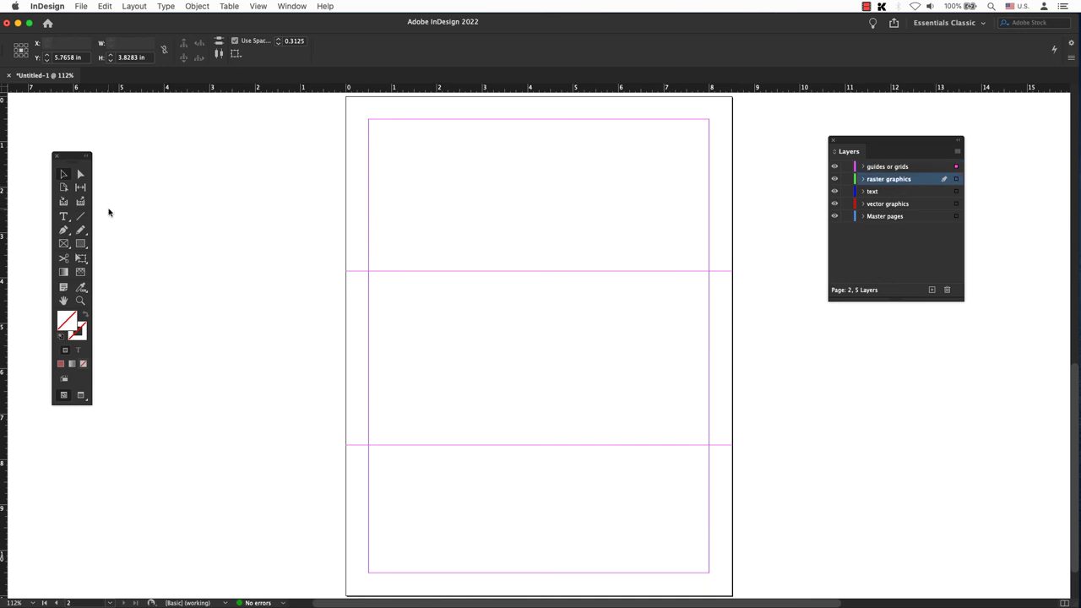
{"action": "left_click", "coordinate": [63, 243]}
{"action": "left_click_drag", "start_coordinate": [350, 102], "coordinate": [732, 447]}
- Split the frame into a three-by-two grid and load six cake JPEGs for placing
{"action": "key", "text": "Right"}
{"action": "key", "text": "Right"}
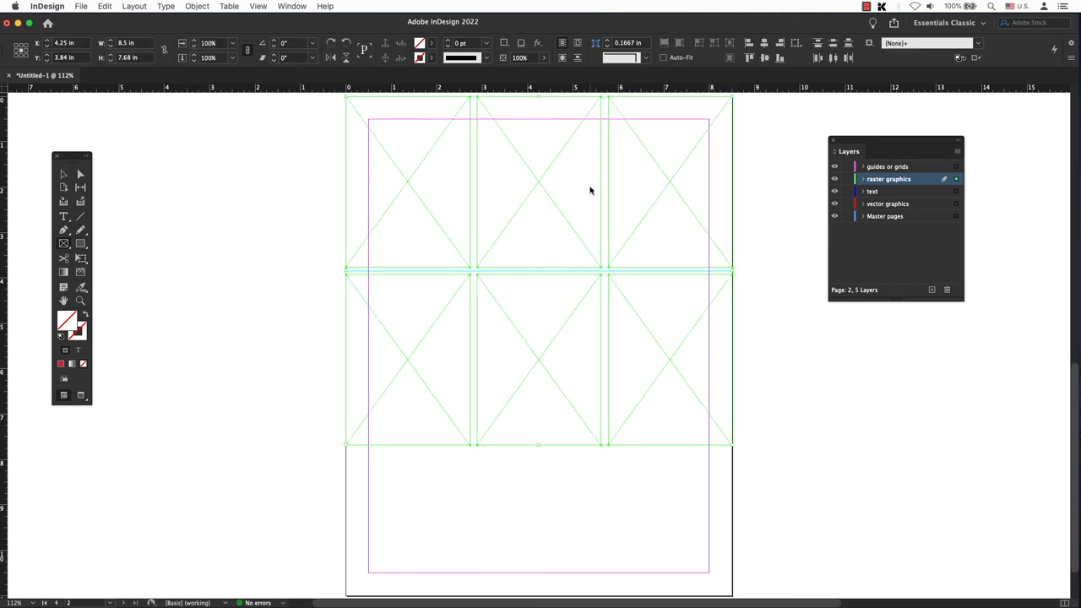
{"action": "key", "text": "super+d"}
{"action": "left_click", "coordinate": [440, 174]}
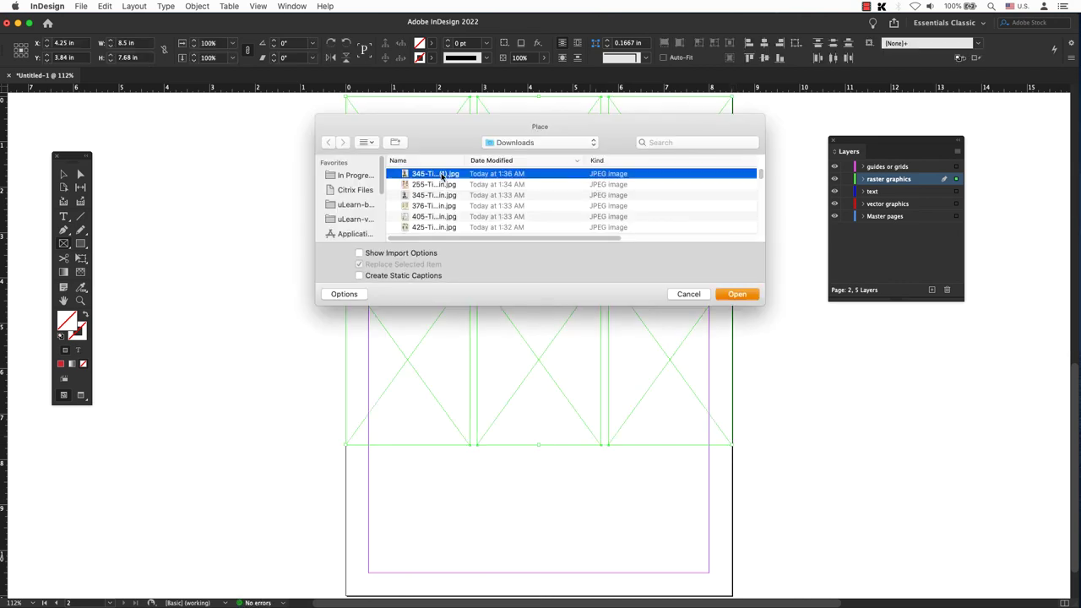
{"action": "left_click", "coordinate": [440, 228], "text": "shift"}
{"action": "left_click", "coordinate": [741, 296]}
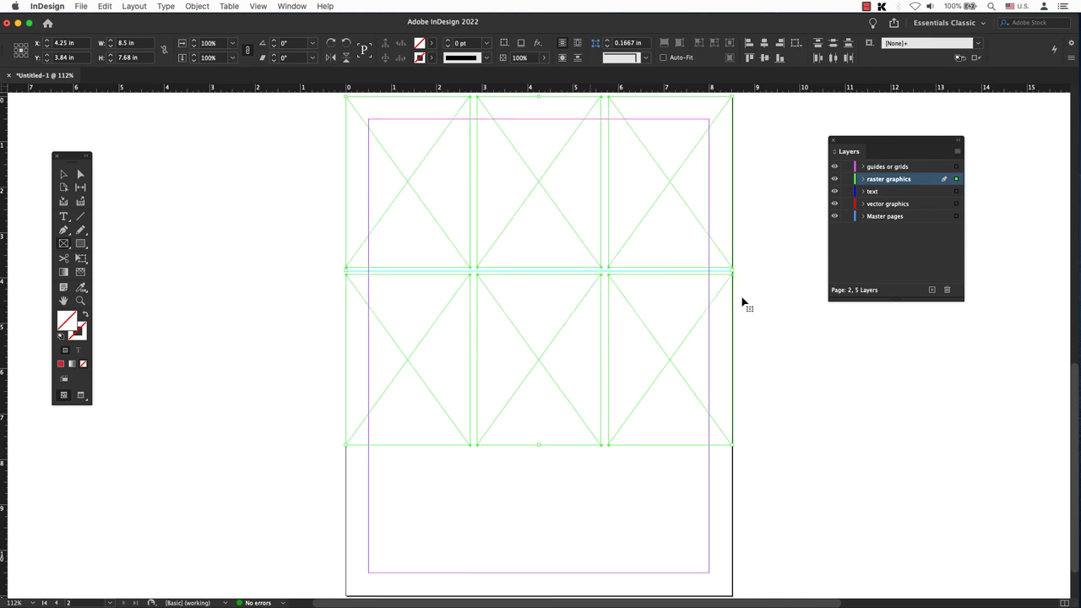
- Place the six cake photos into the grid frames, top row then bottom row
{"action": "left_click", "coordinate": [420, 173]}
{"action": "left_click", "coordinate": [554, 176]}
{"action": "left_click", "coordinate": [612, 184]}
{"action": "left_click", "coordinate": [407, 324]}
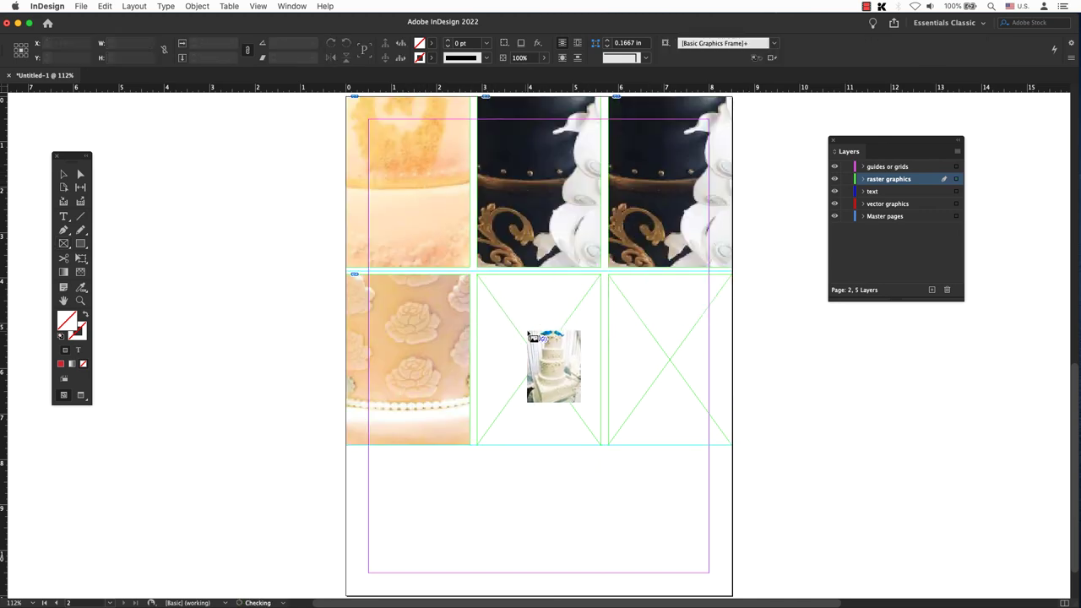
{"action": "left_click", "coordinate": [530, 336]}
{"action": "left_click", "coordinate": [655, 338]}
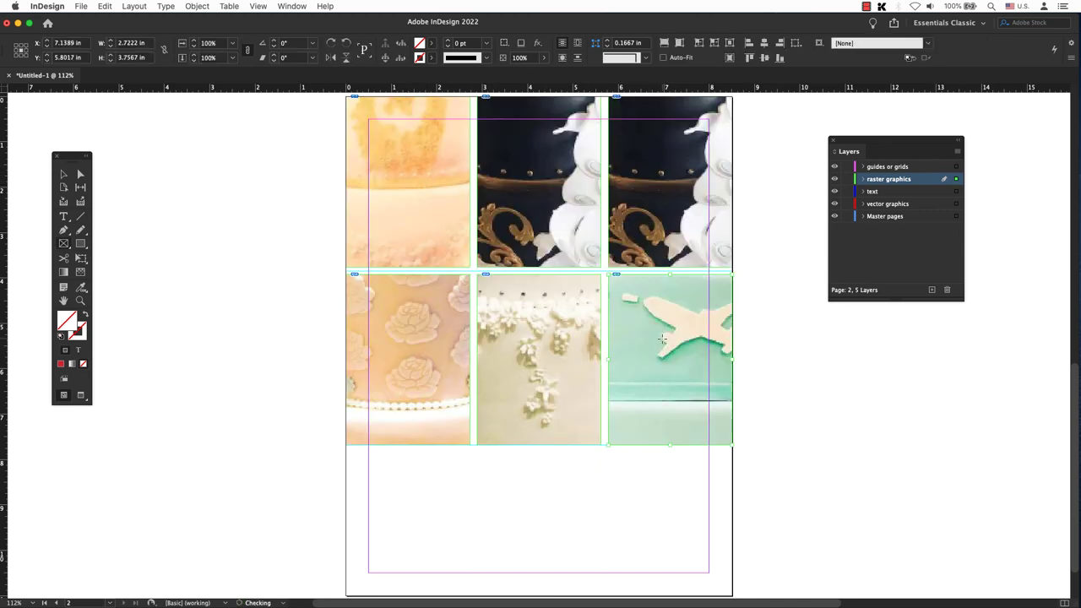
- Select all six frames and apply Fill Frame Proportionally to every cake photo
{"action": "left_click", "coordinate": [196, 6]}
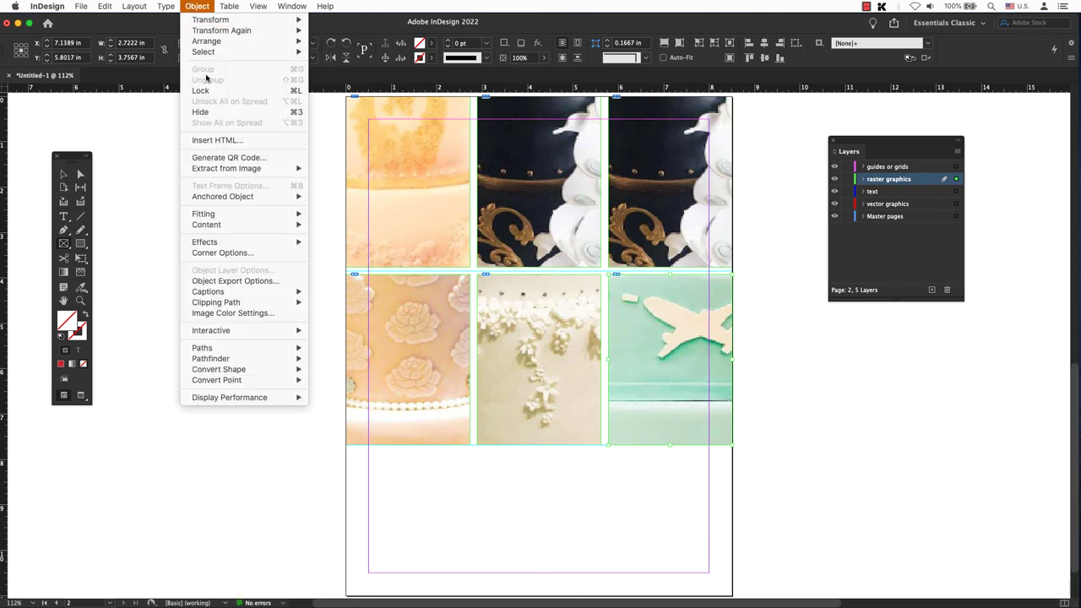
{"action": "mouse_move", "coordinate": [234, 216]}
{"action": "left_click", "coordinate": [363, 214]}
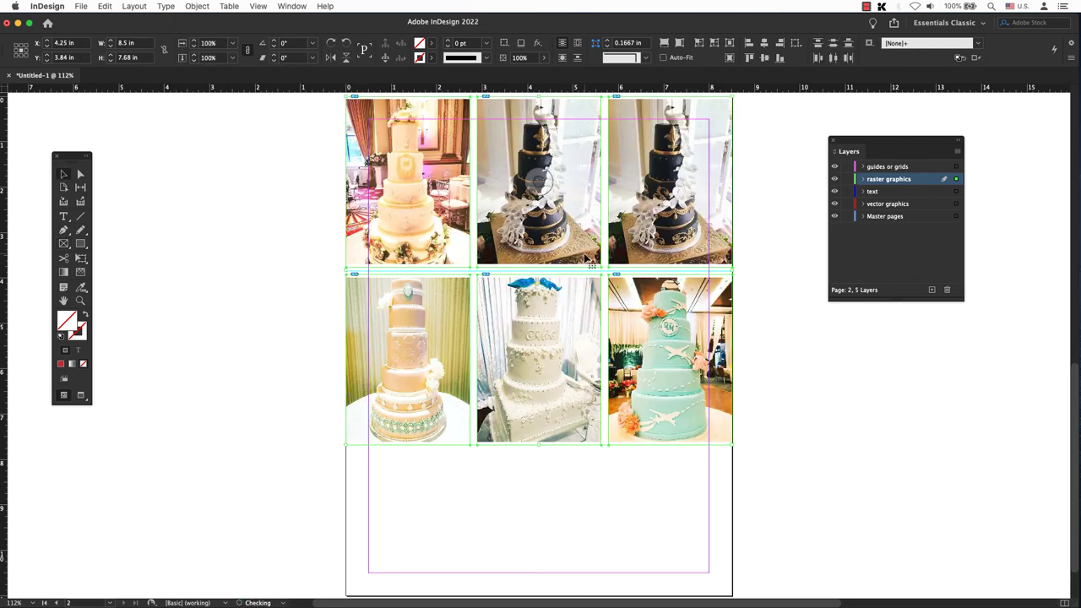
{"action": "left_click", "coordinate": [723, 182]}
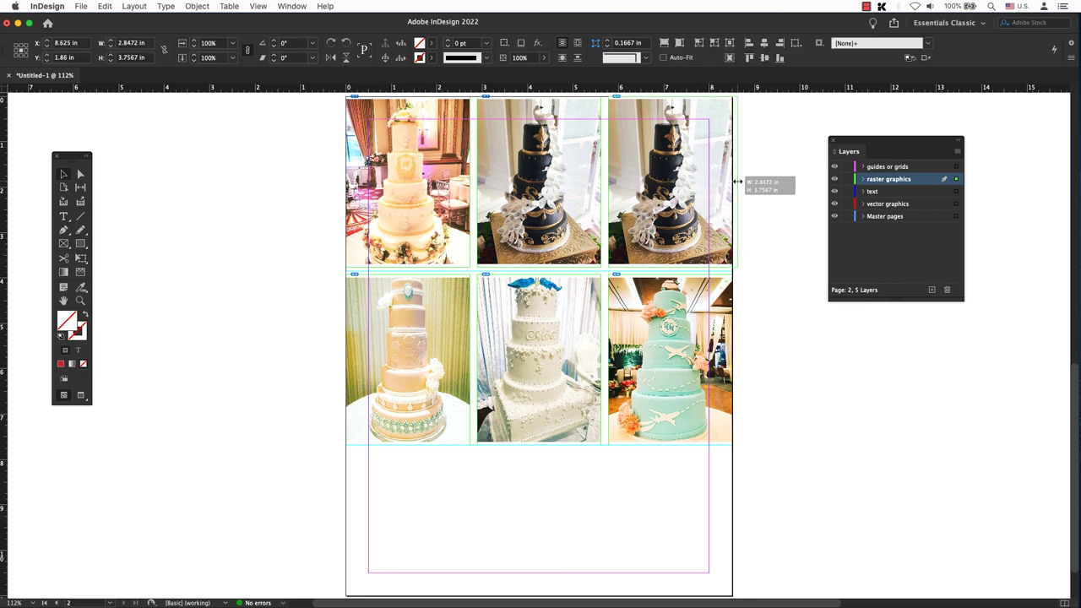
{"action": "left_click", "coordinate": [348, 183]}
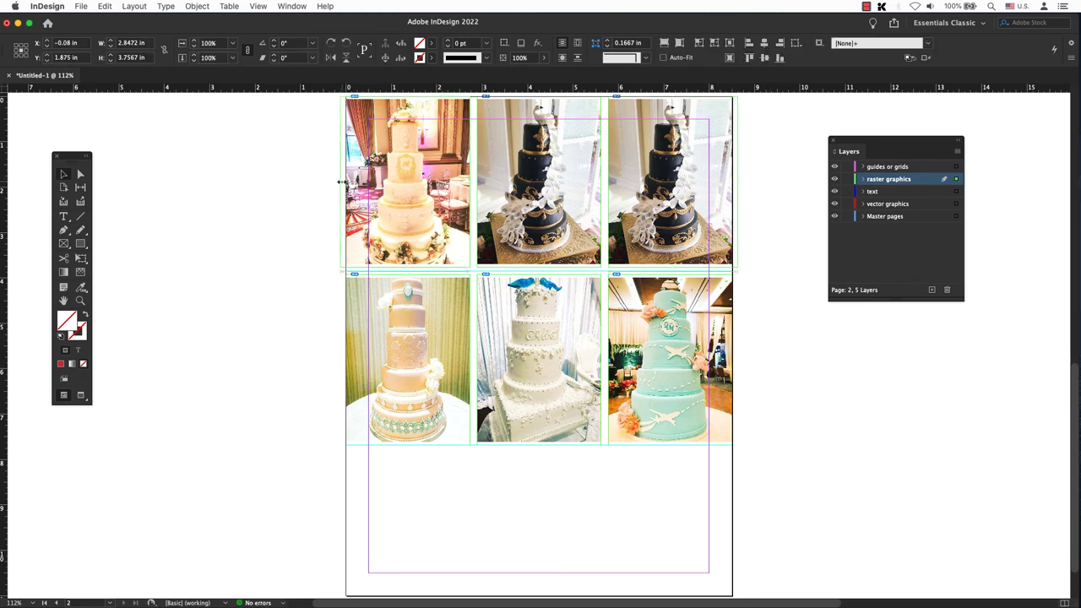
{"action": "left_click", "coordinate": [733, 358]}
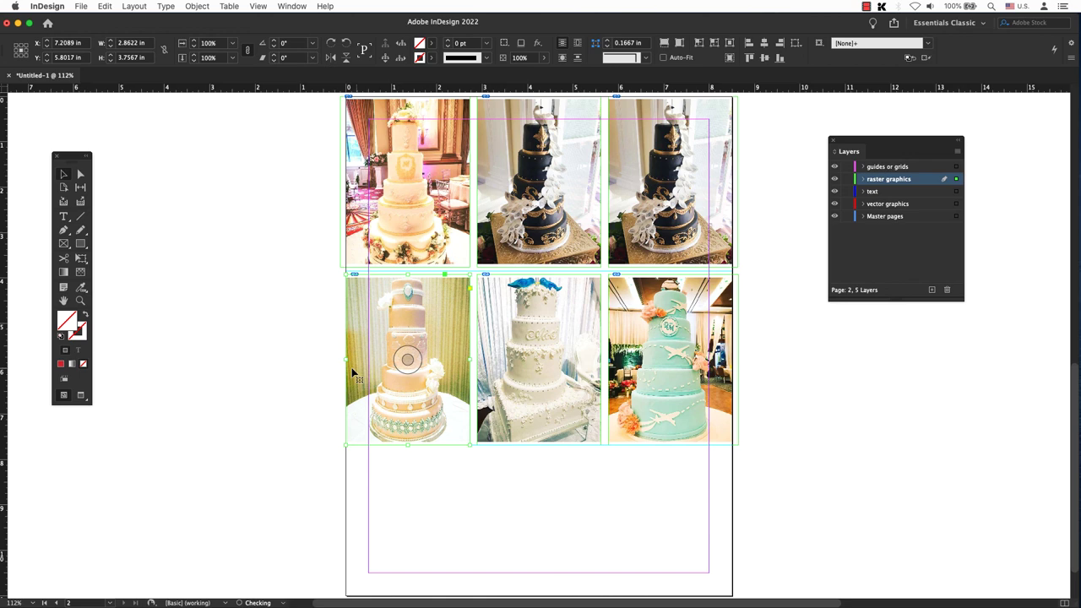
{"action": "left_click", "coordinate": [342, 360]}
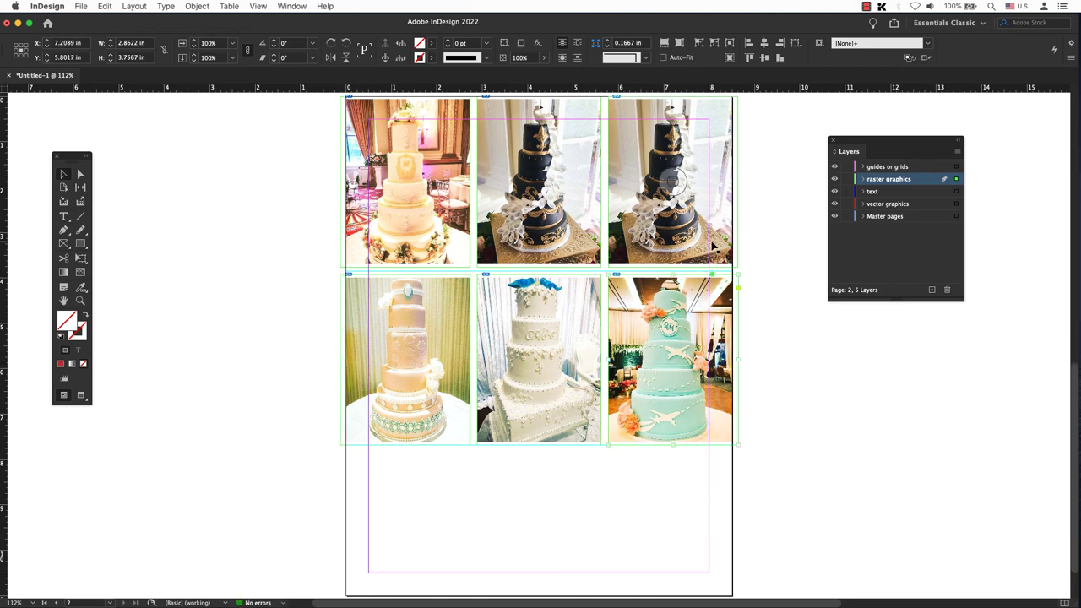
{"action": "key", "text": "super+a"}
{"action": "left_click", "coordinate": [197, 6]}
{"action": "mouse_move", "coordinate": [207, 214]}
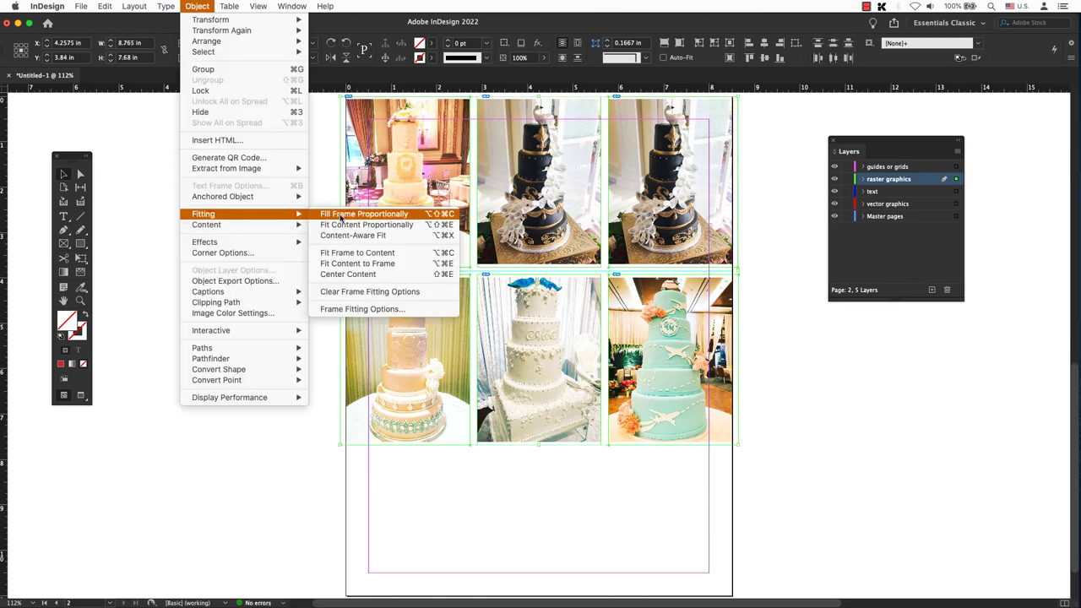
{"action": "left_click", "coordinate": [359, 214]}
{"action": "key", "text": "super+2"}
{"action": "left_click_drag", "start_coordinate": [645, 201], "coordinate": [651, 196]}
- Shift the bottom-middle cake photo slightly upward inside its frame
{"action": "scroll", "coordinate": [541, 338], "scroll_direction": "down", "scroll_amount": 5}
{"action": "scroll", "coordinate": [541, 337], "scroll_direction": "down", "scroll_amount": 2}
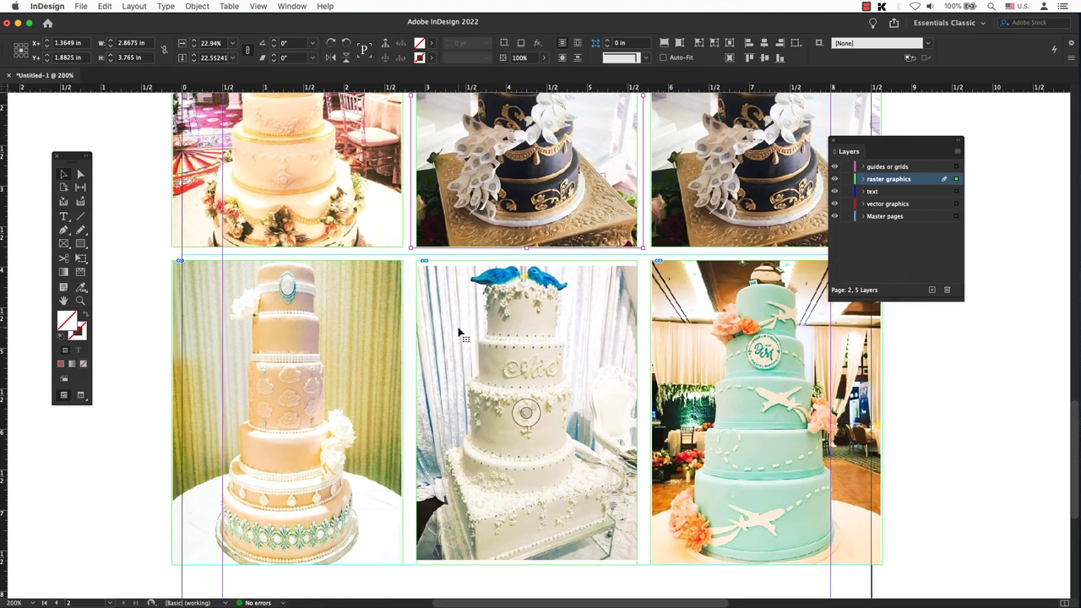
{"action": "left_click", "coordinate": [527, 413]}
{"action": "left_click_drag", "start_coordinate": [417, 264], "coordinate": [411, 254]}
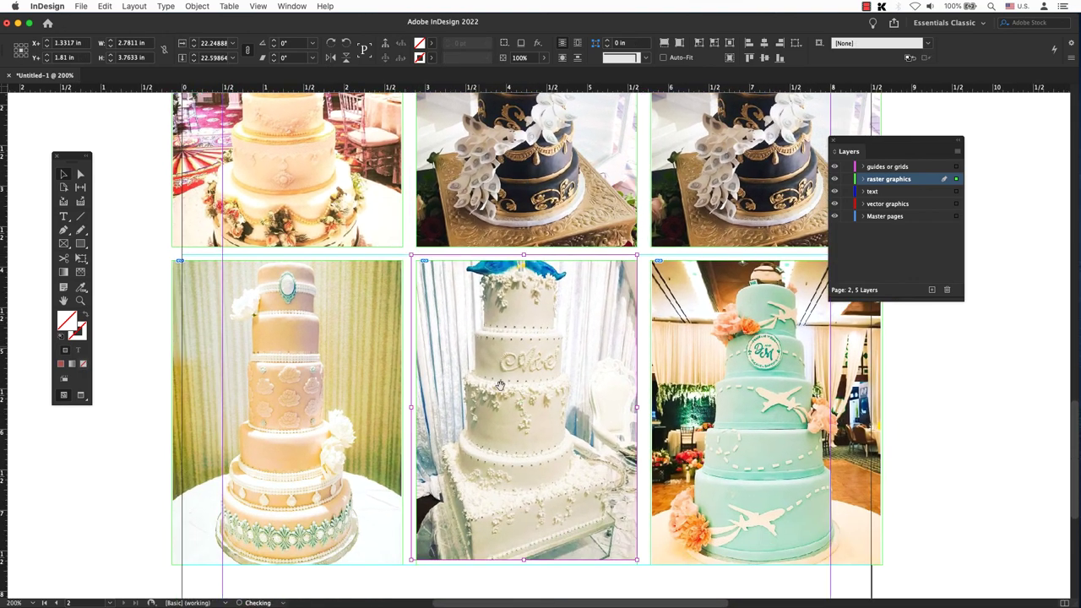